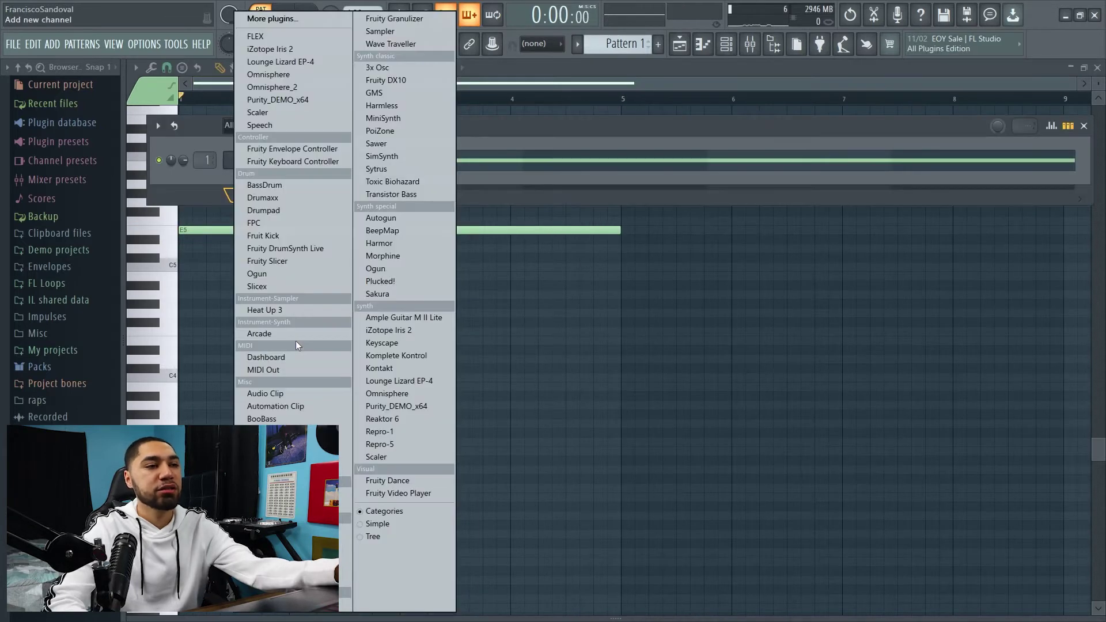
Add a Keyscape channel, load the LA Custom C7 Grand Piano patch and open its piano roll
left_click(389, 343)
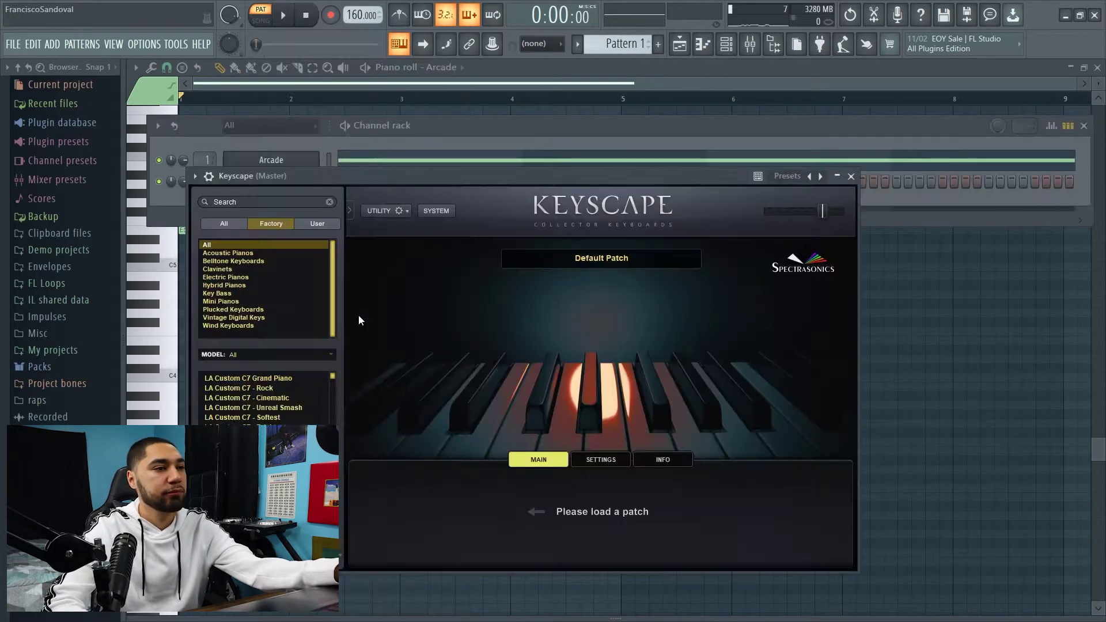
left_click(276, 378)
key("F7")
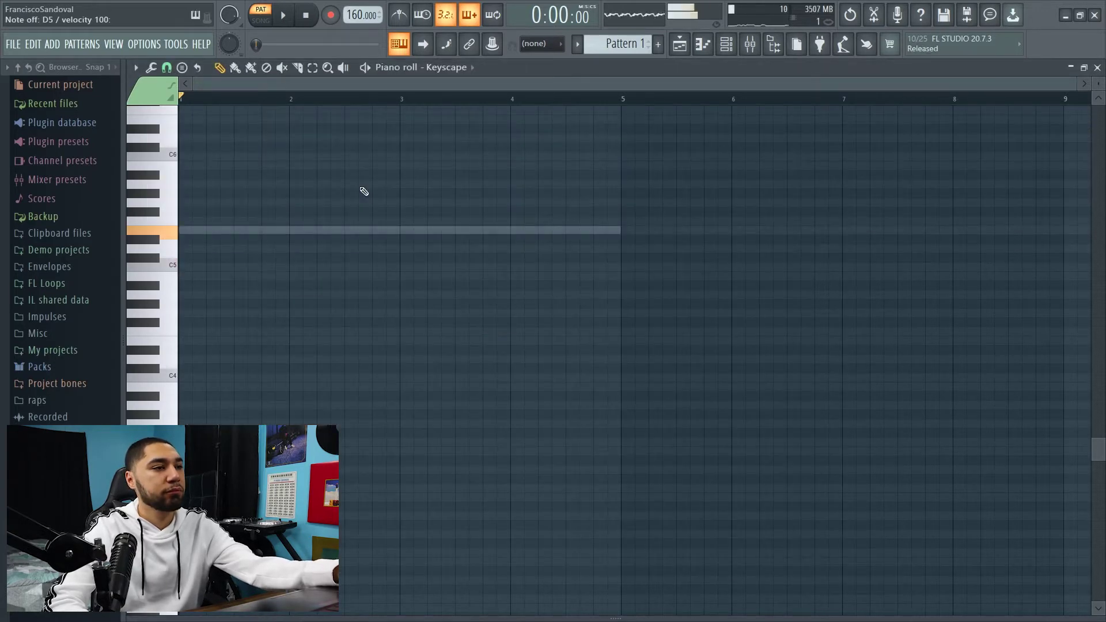
Check the key of the Believe Me kit in Arcade, then return to Keyscape's piano roll
left_click(731, 49)
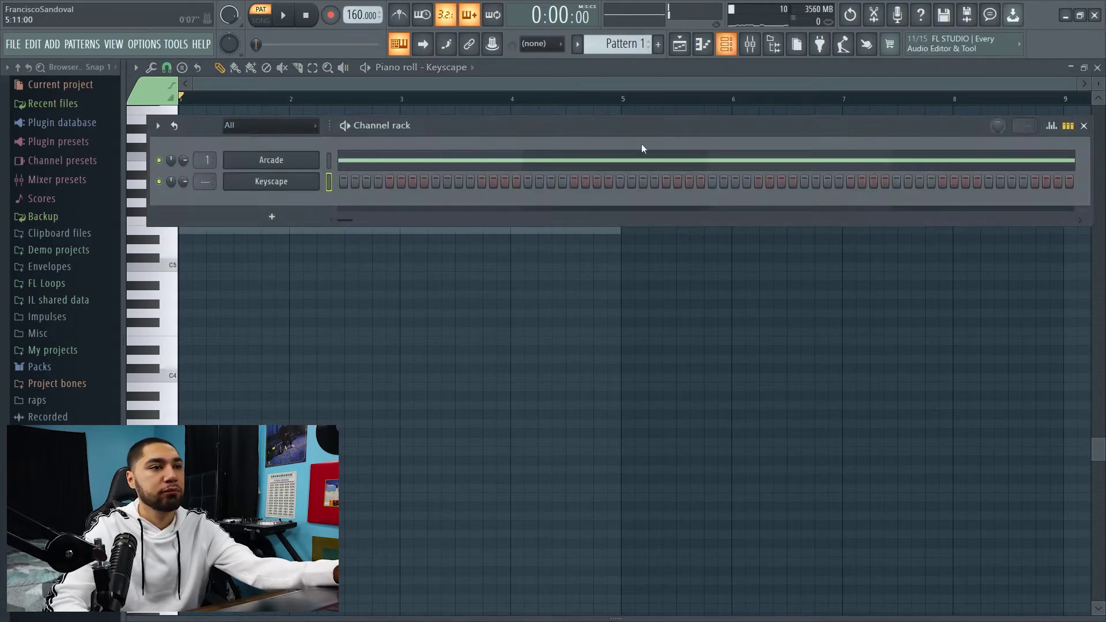
left_click(305, 162)
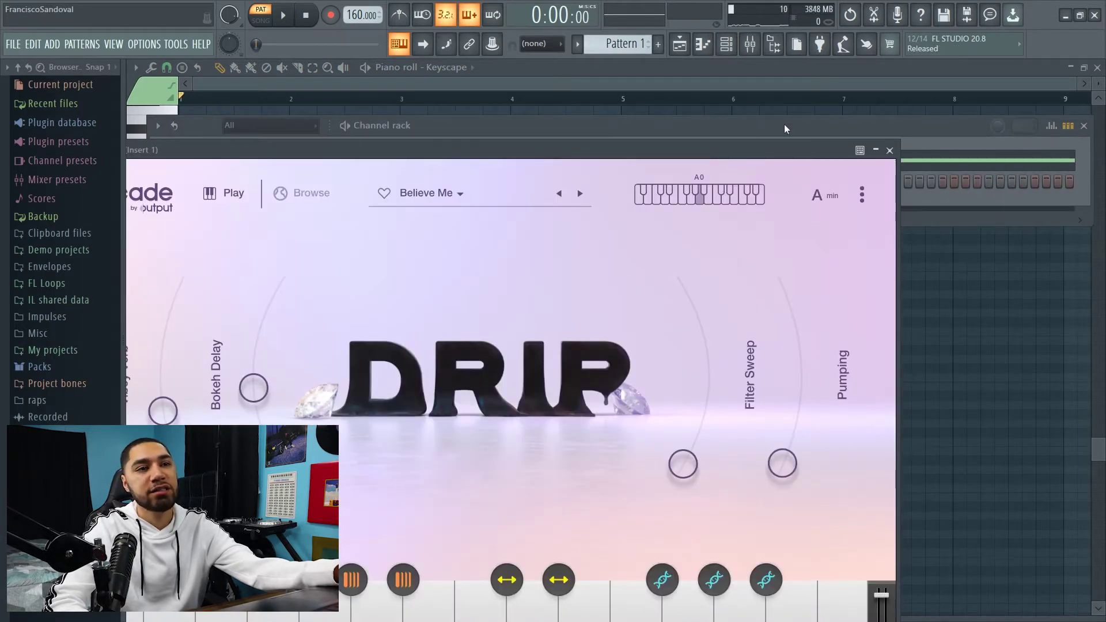
left_click(786, 125)
key("F7")
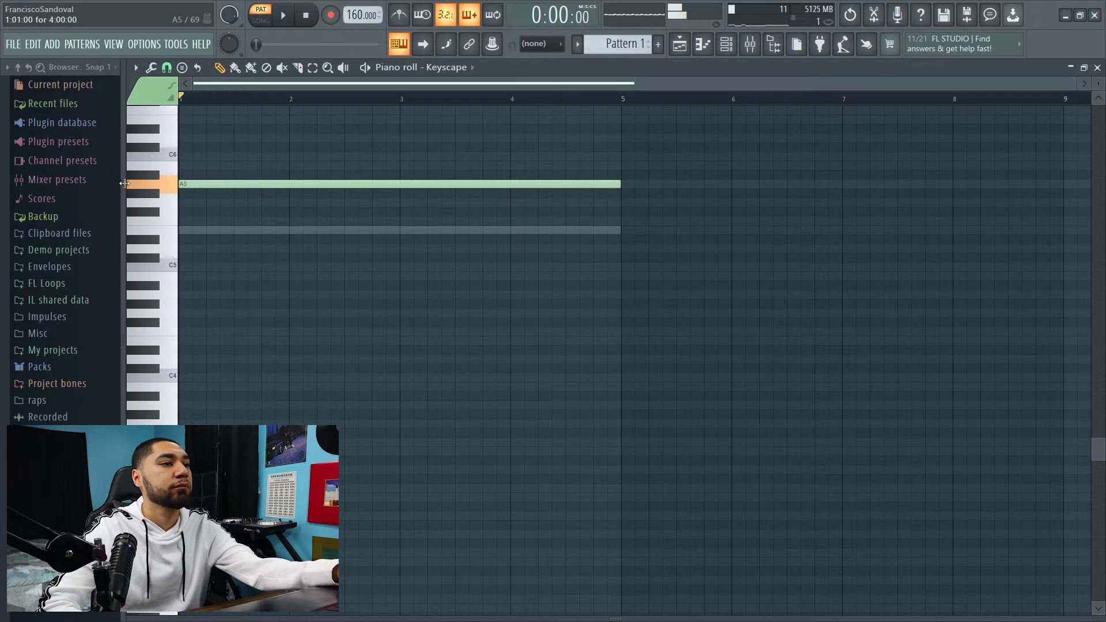
Draw four-bar A5, E5 and D5 notes starting at bar 1 and play them back
left_click_drag(254, 201, 81, 232)
key("space")
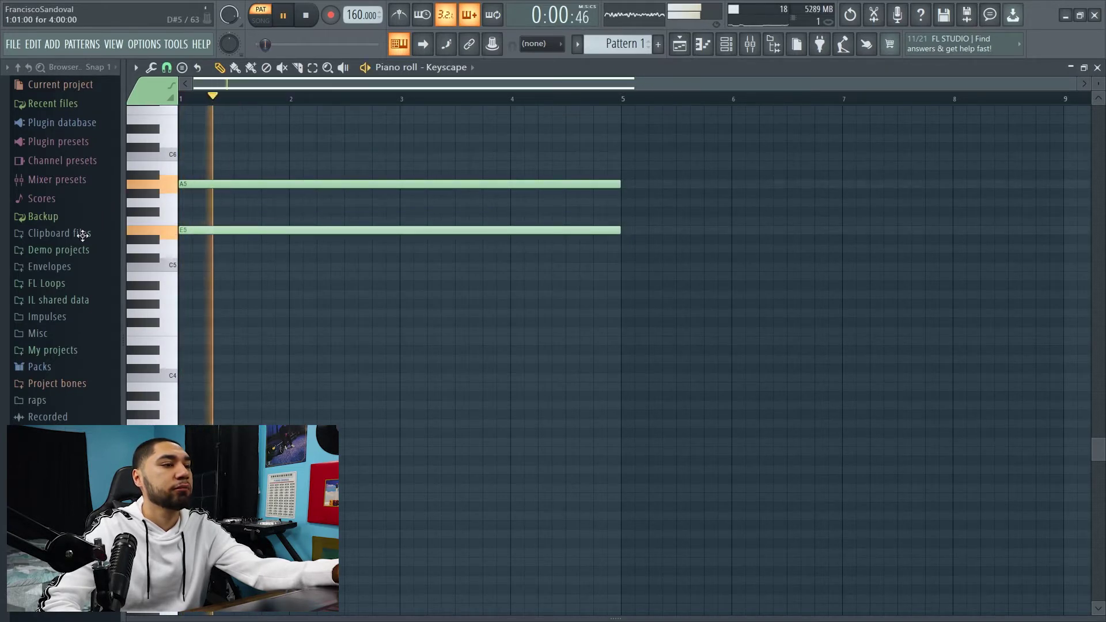
left_click_drag(254, 249, 15, 249)
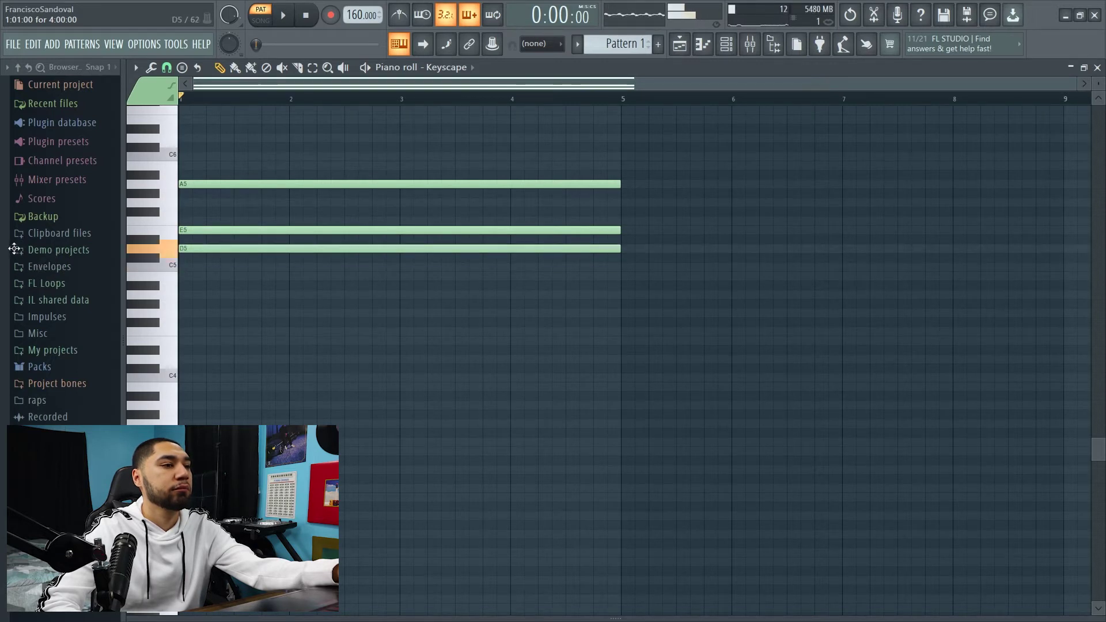
key("space")
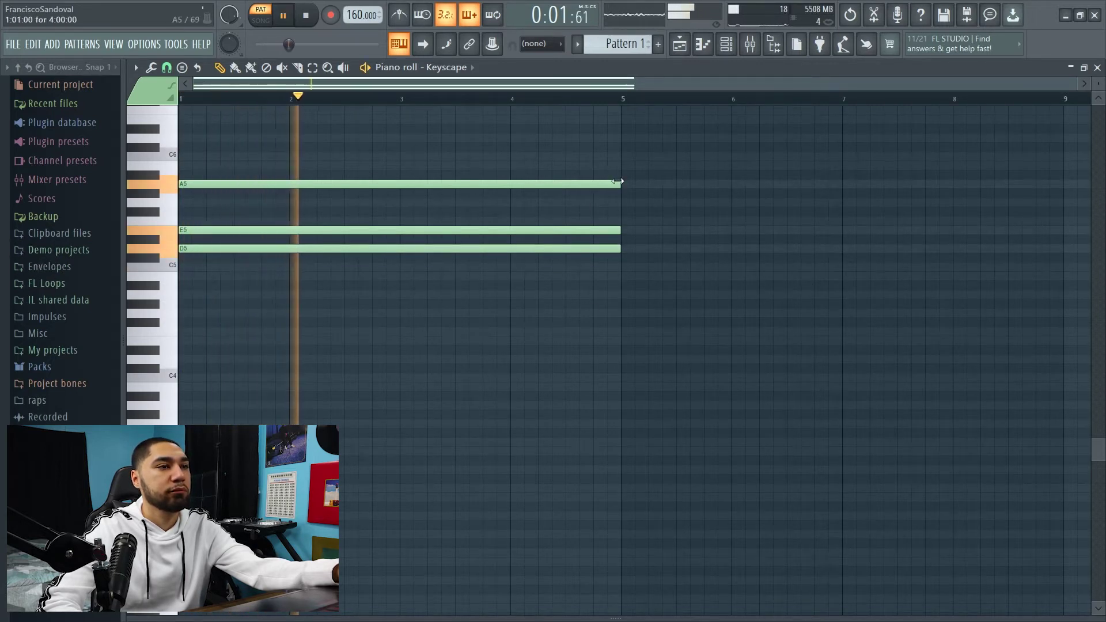
Shorten the A5 note to one bar and replace the long E5 and D5 notes with one-bar notes in bar 1
left_click_drag(618, 182, 284, 202)
key("space")
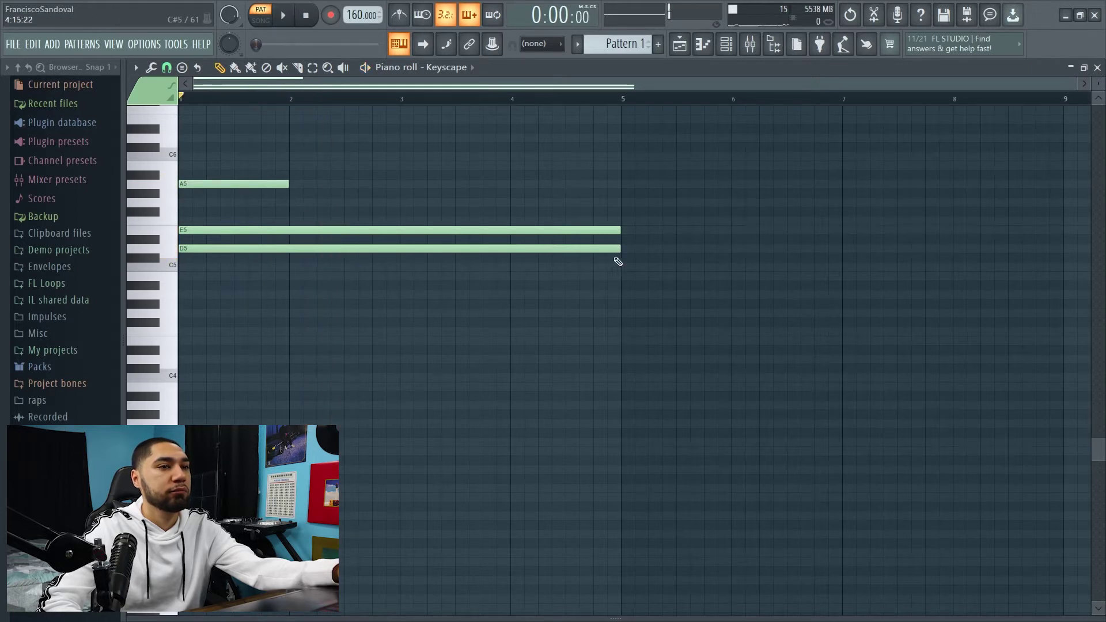
right_click(188, 231)
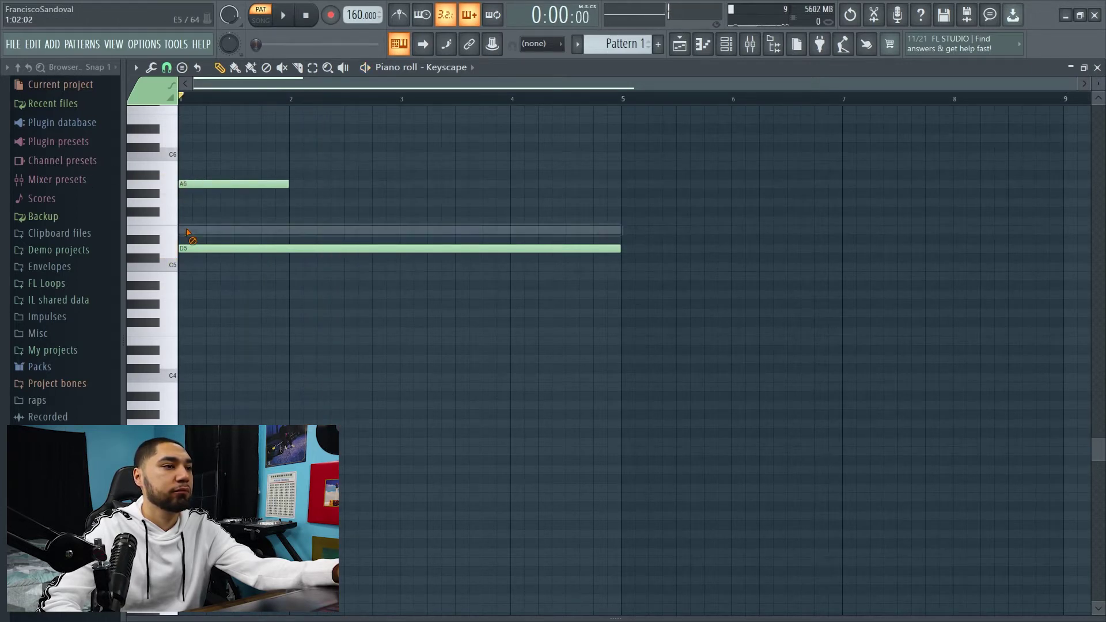
right_click(181, 249)
left_click(192, 249)
key("space")
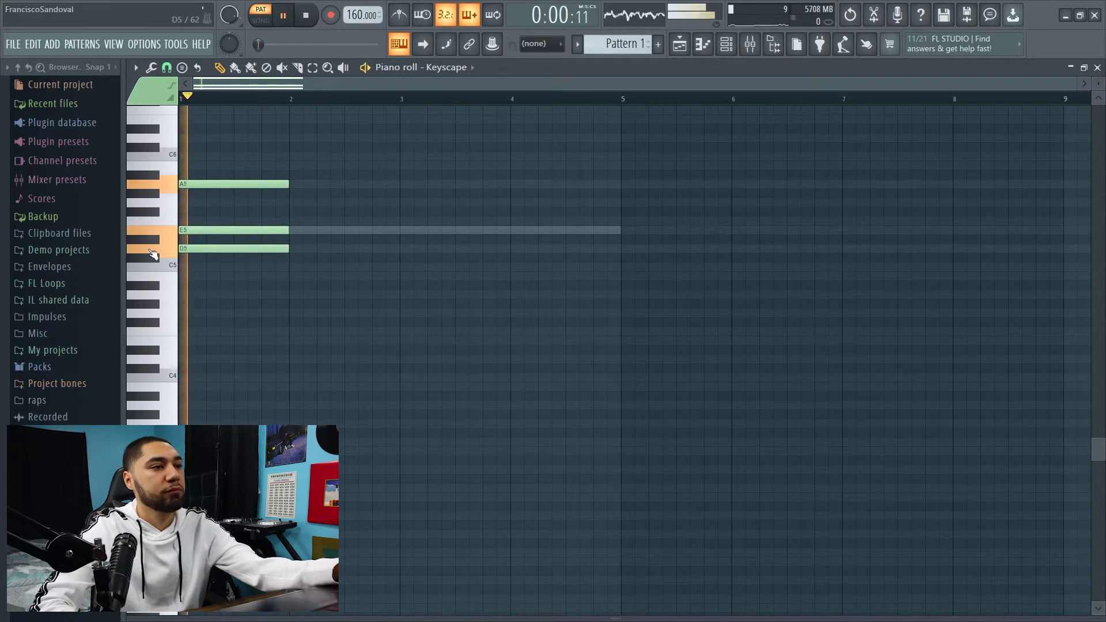
Complete the bar 1 chord with one-bar B4, G4 and G3 notes, and listen to it
key("space")
key("space")
left_click_drag(351, 266, 50, 266)
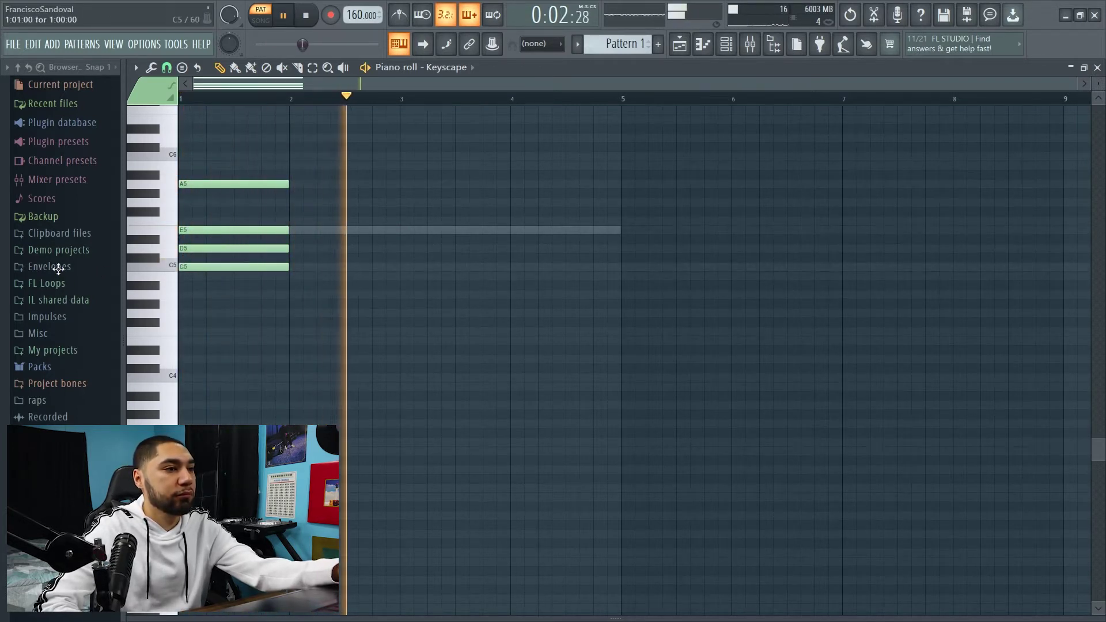
left_click(242, 313)
left_click_drag(220, 304, 103, 427)
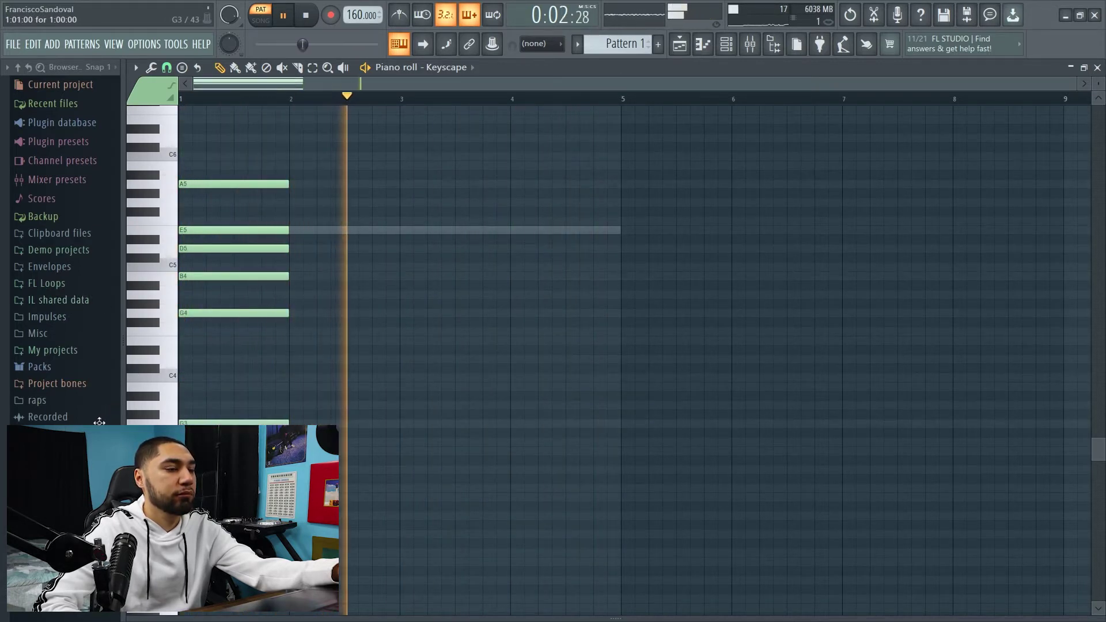
key("space")
key("space")
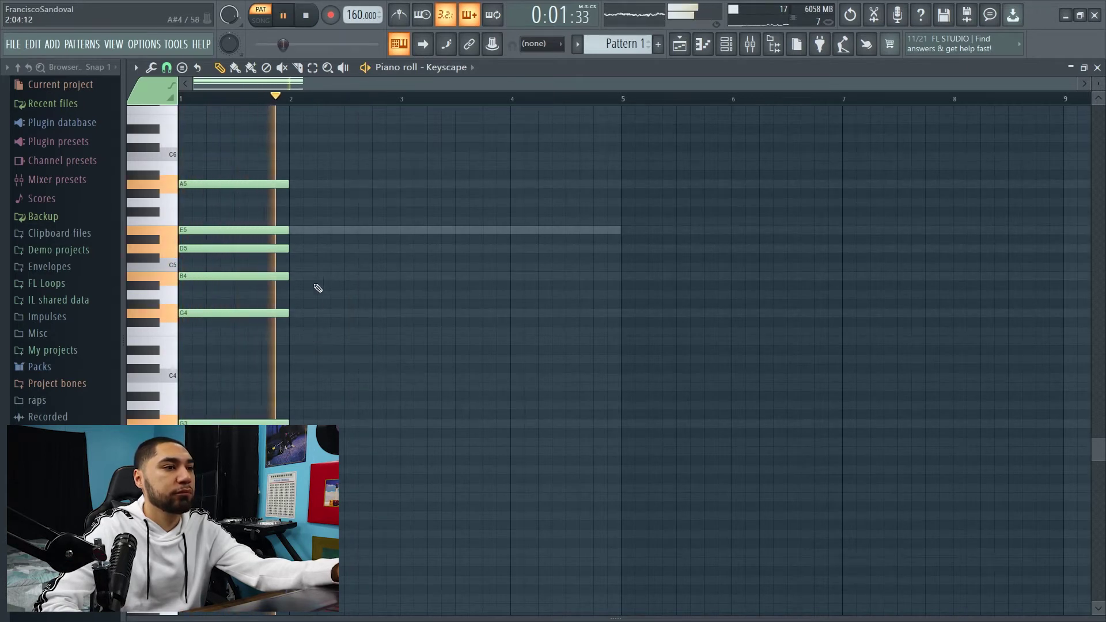
Start the bar 2 chord with one-bar C6, C5 and A4 notes, checking it against playback
key("space")
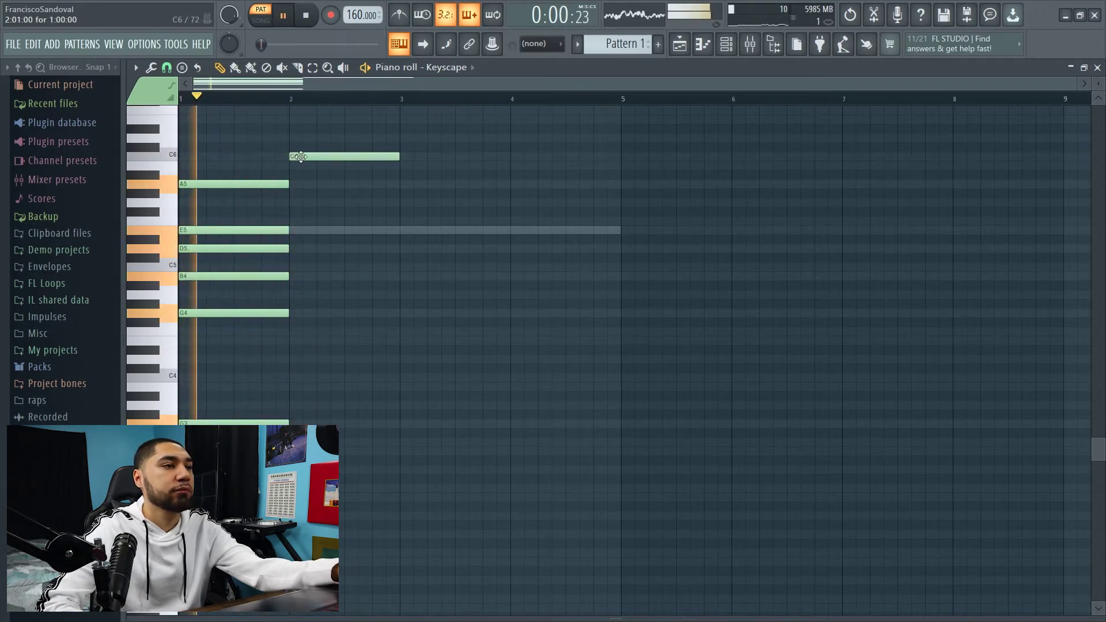
left_click_drag(291, 230, 292, 294)
key("space")
key("space")
key("space")
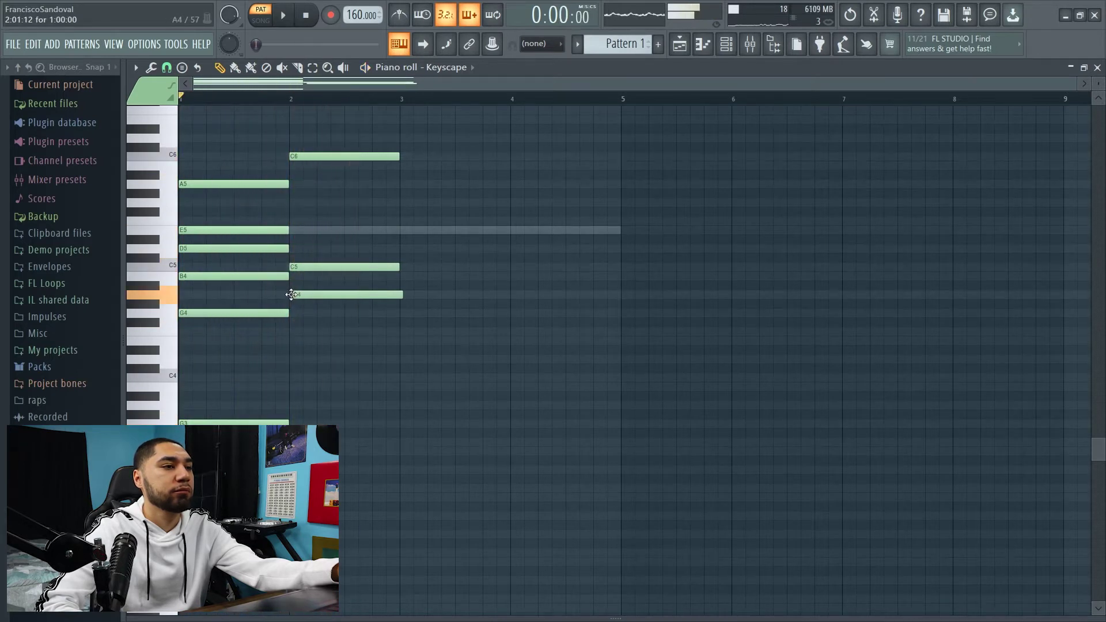
key("space")
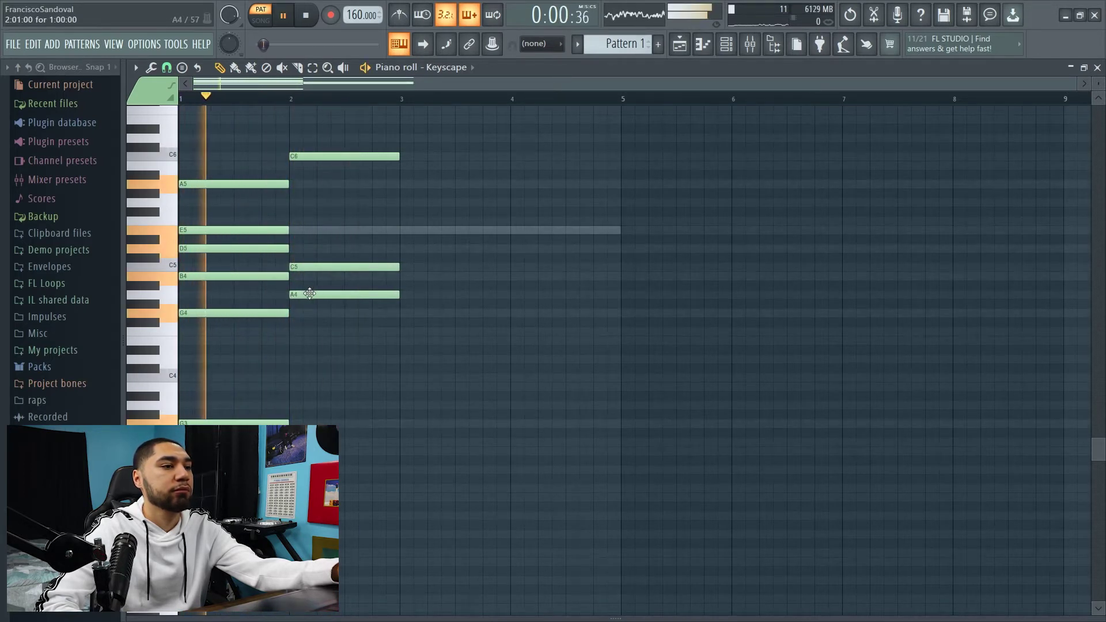
key("space")
Complete the bar 2 chord with one-bar F4, D4 and D3 notes
left_click(307, 323)
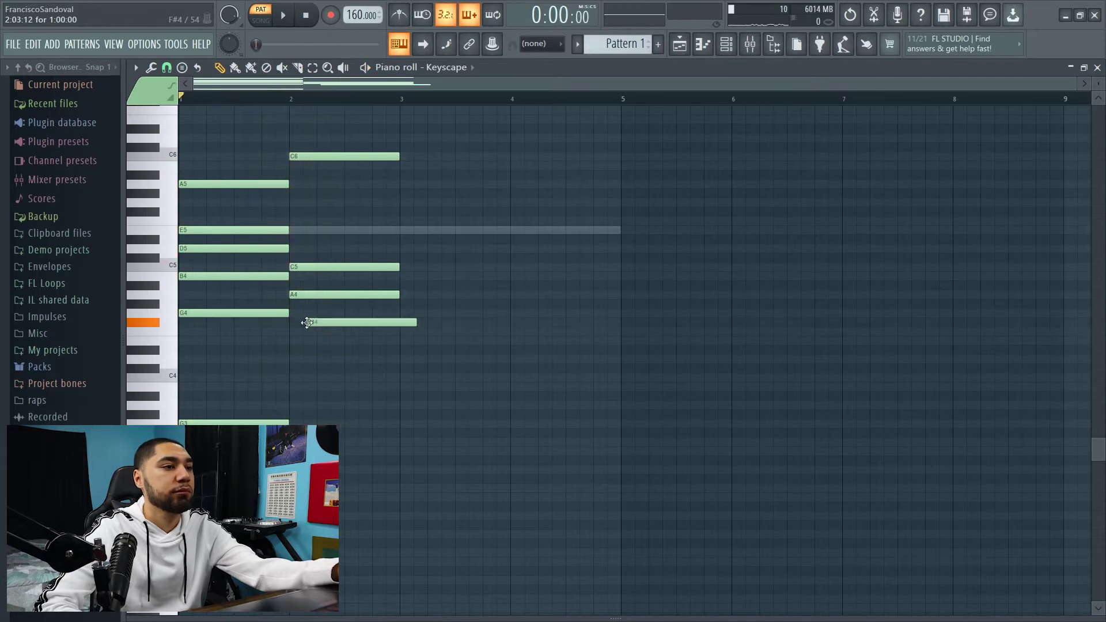
key("space")
left_click_drag(329, 329, 329, 336)
left_click(321, 377)
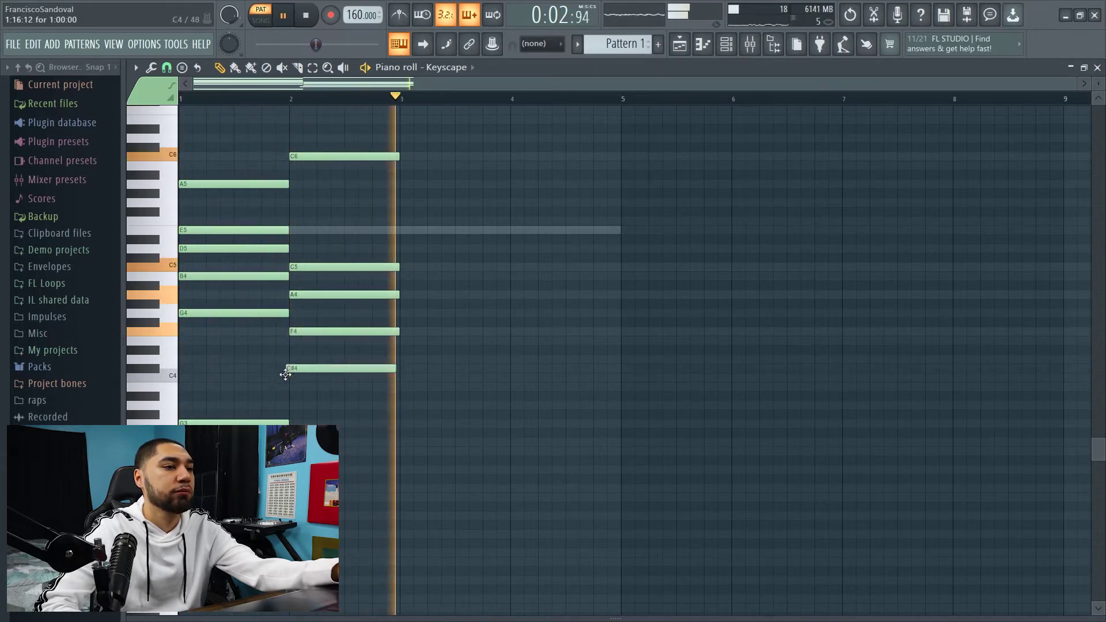
left_click_drag(325, 383, 317, 475)
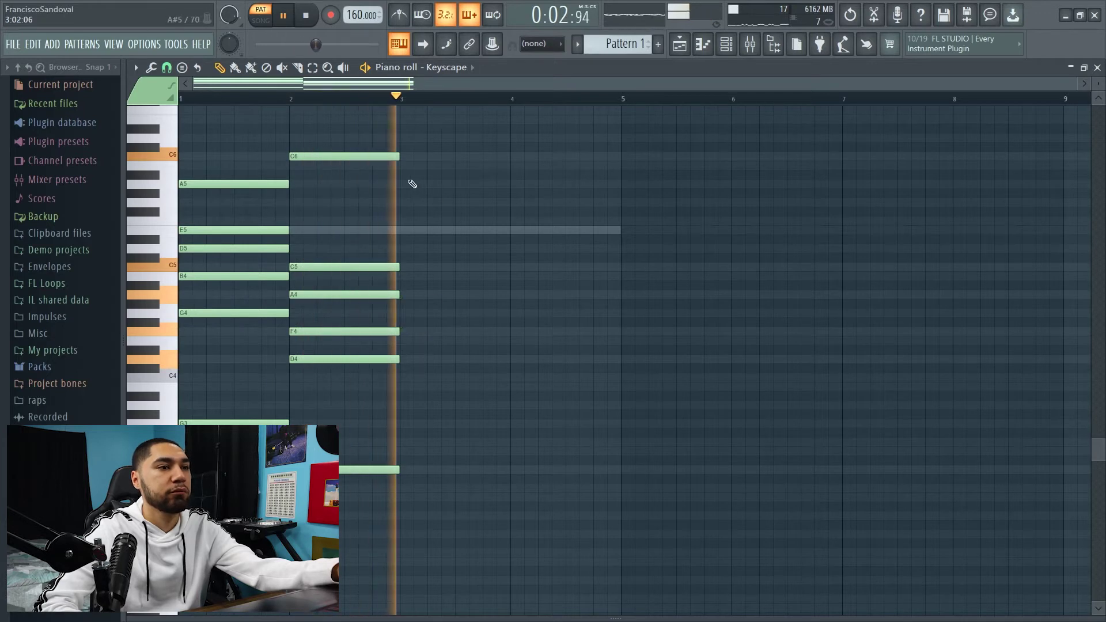
Start the bar 3 chord with one-bar A5 and C5 notes and play it back
left_click(403, 184)
left_click(410, 201)
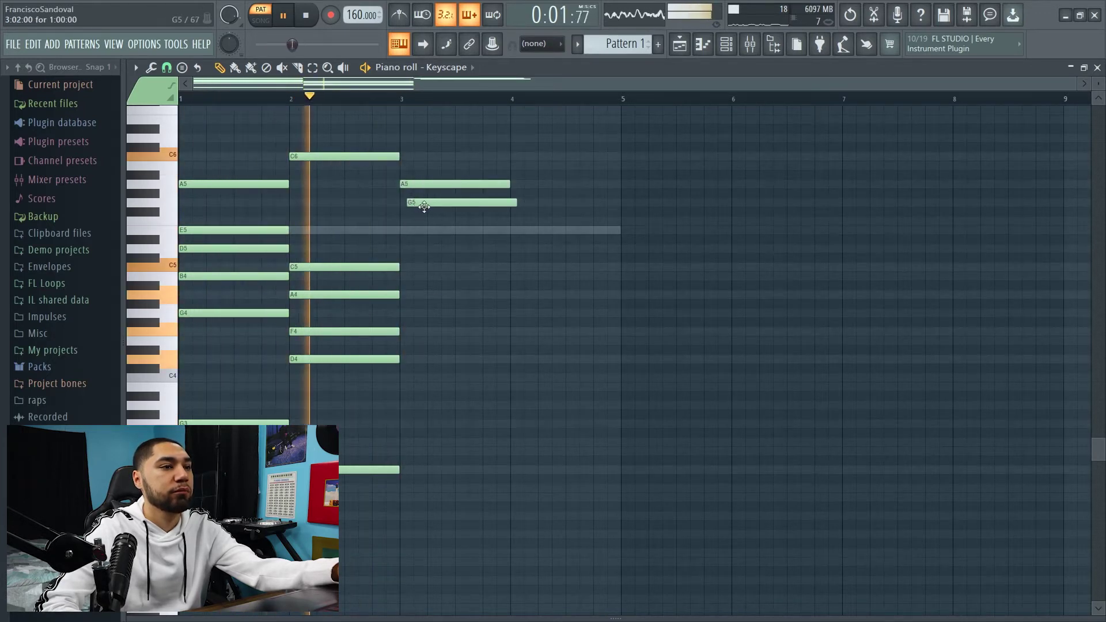
left_click_drag(422, 203, 417, 276)
key("space")
key("space")
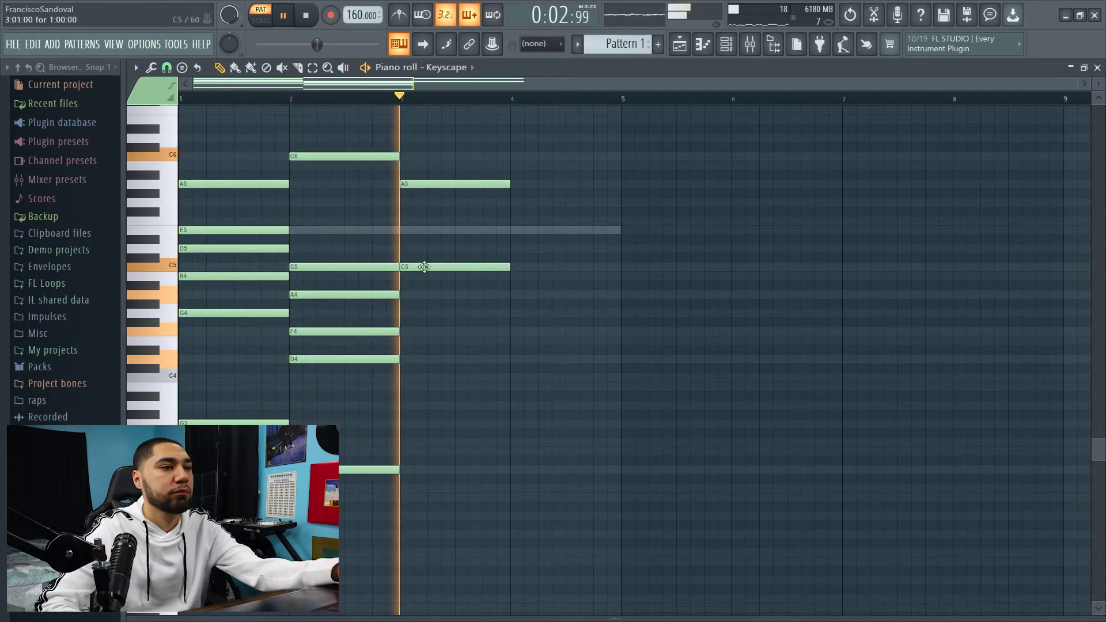
Complete the bar 3 chord with one-bar A4, F4 and F3 notes, and replay the progression
left_click(424, 295)
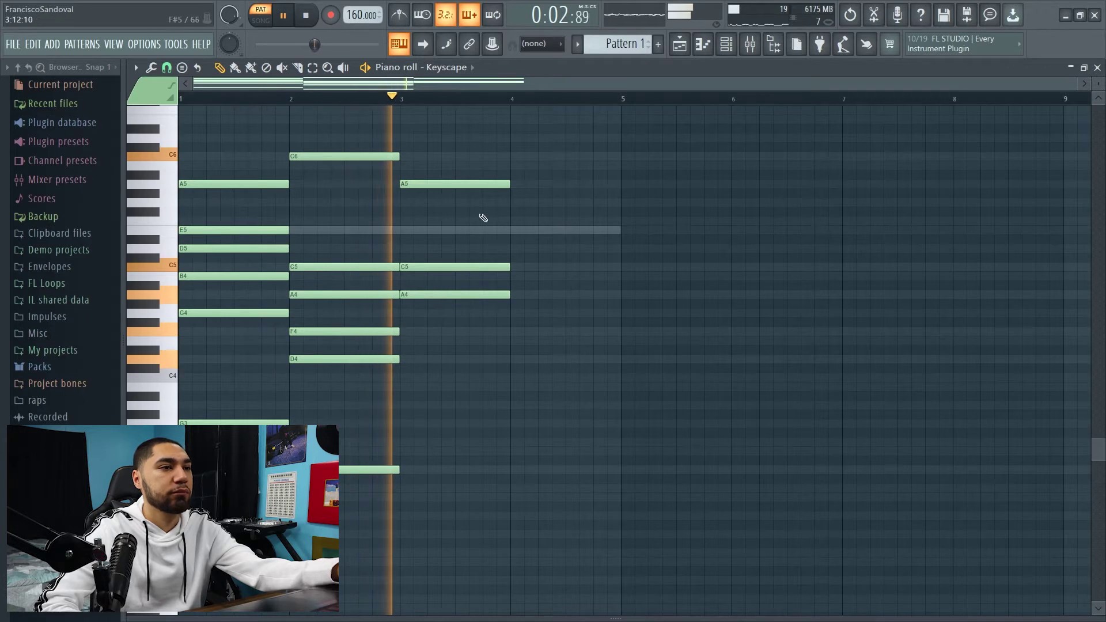
key("space")
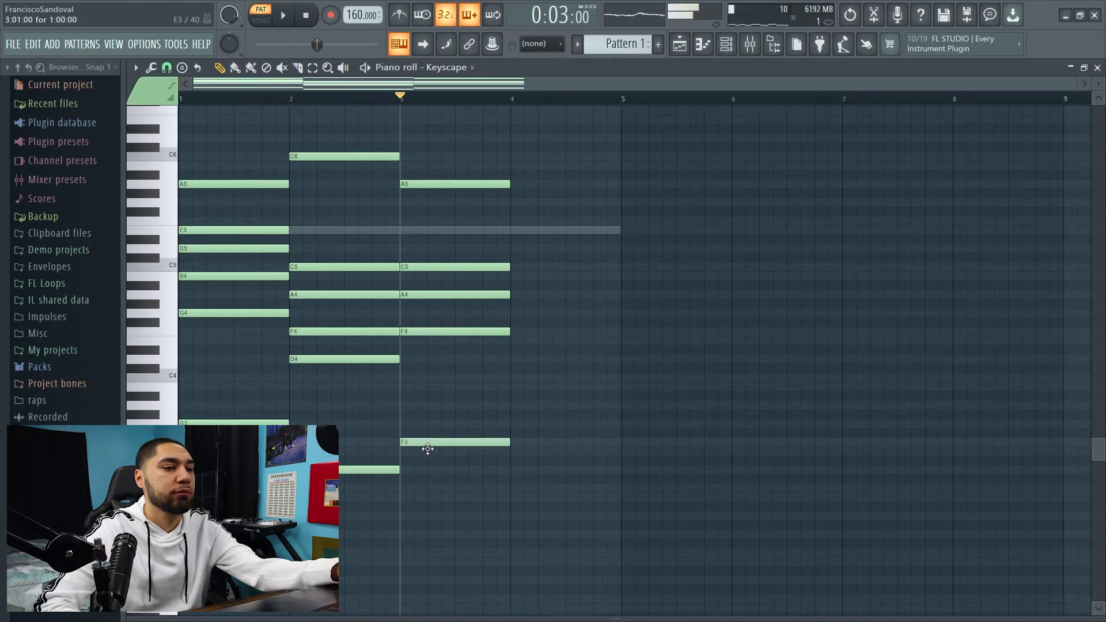
key("space")
left_click(305, 16)
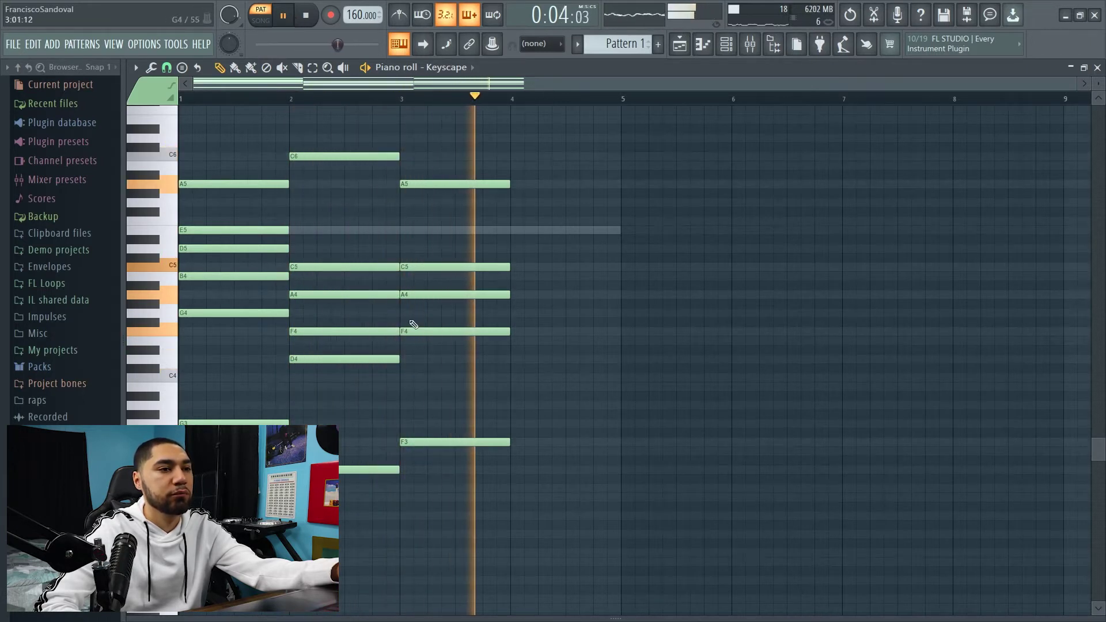
key("space")
Start the bar 4 chord with one-bar C6, E5 and C5 notes
left_click(533, 164)
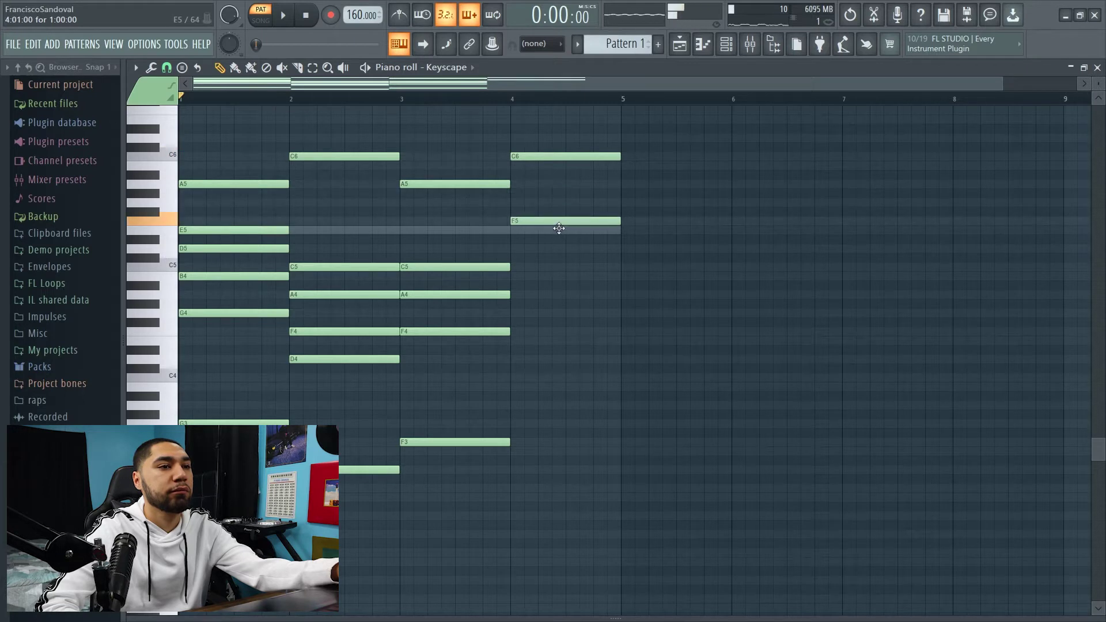
key("space")
left_click_drag(559, 229, 540, 270)
left_click(532, 252)
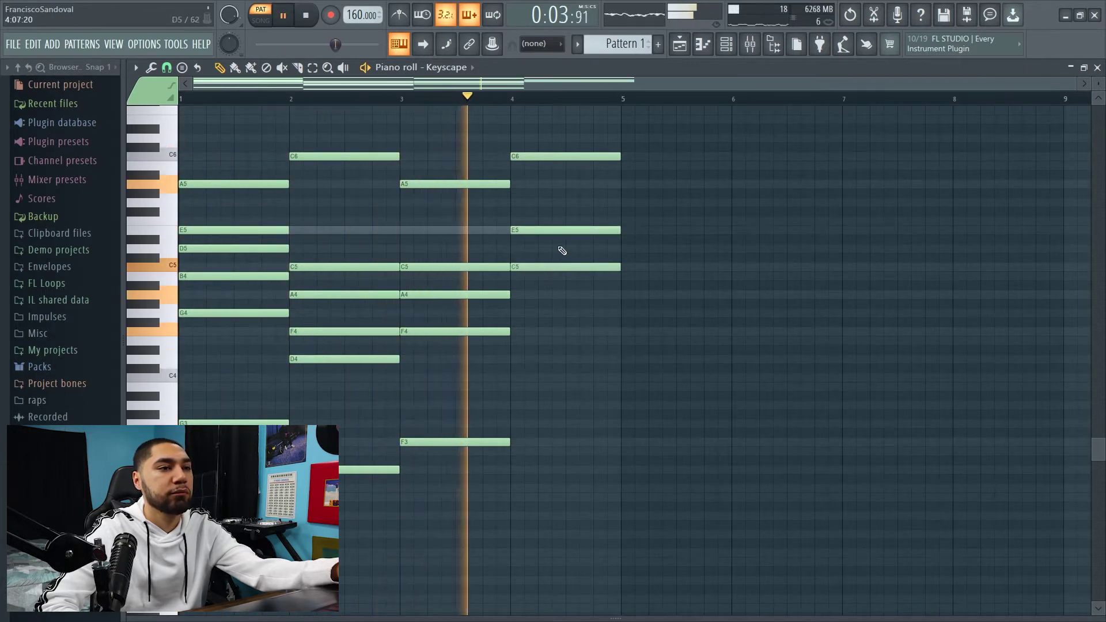
Complete the bar 4 chord with one-bar A4, E4 and A3 notes
left_click(515, 284)
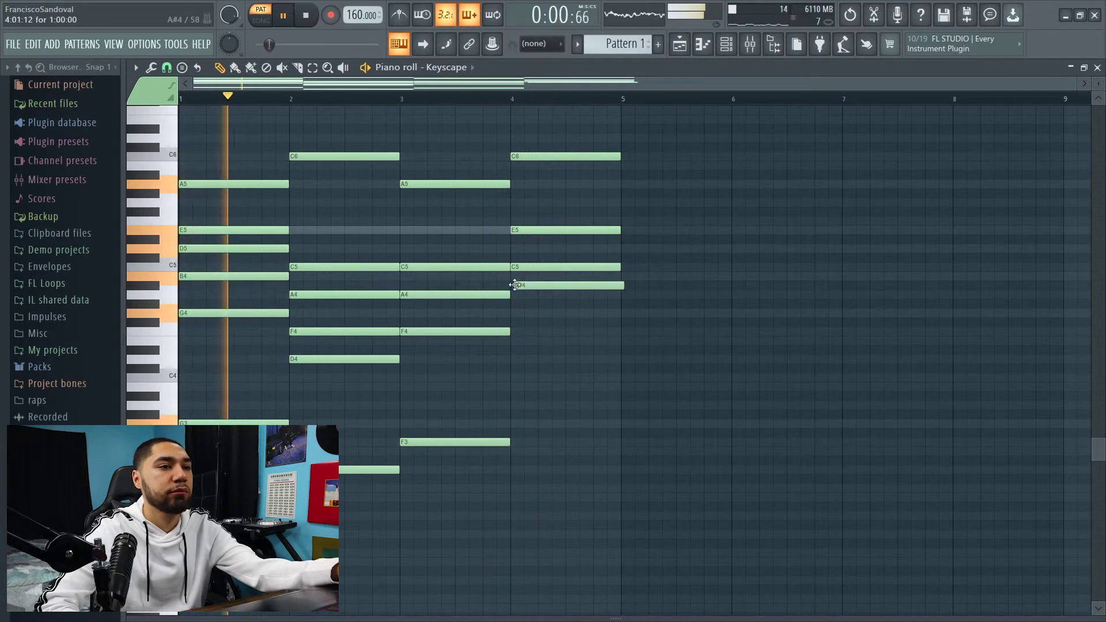
left_click_drag(551, 287, 556, 344)
left_click(546, 378)
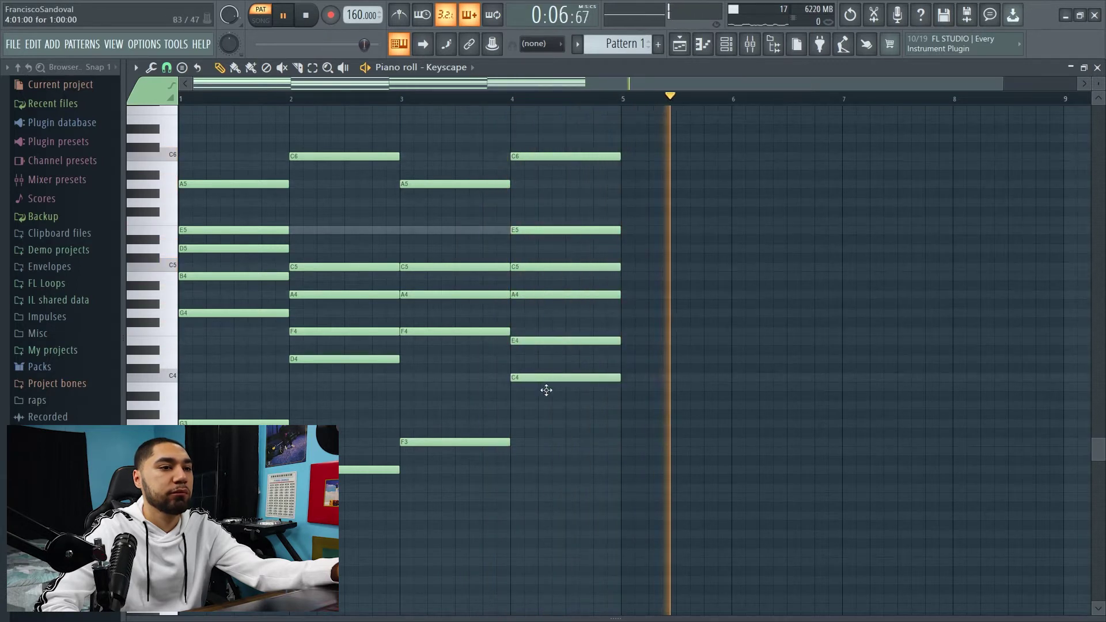
left_click_drag(546, 390, 544, 407)
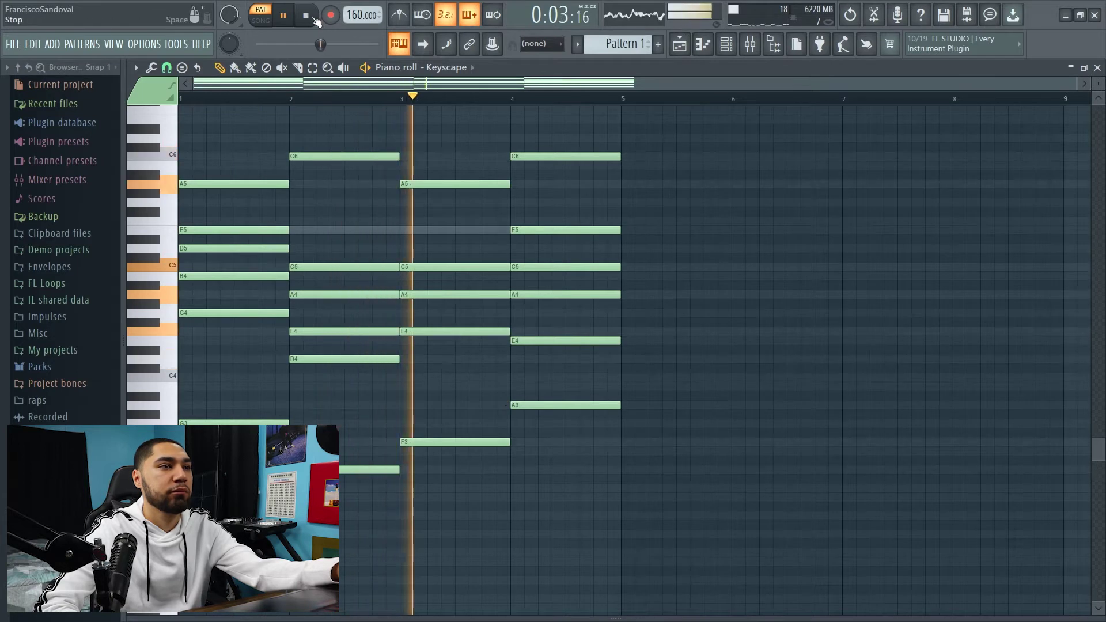
Add a half-bar G5 note in the second half of bar 3 and play the full progression back
left_click(314, 18)
key("space")
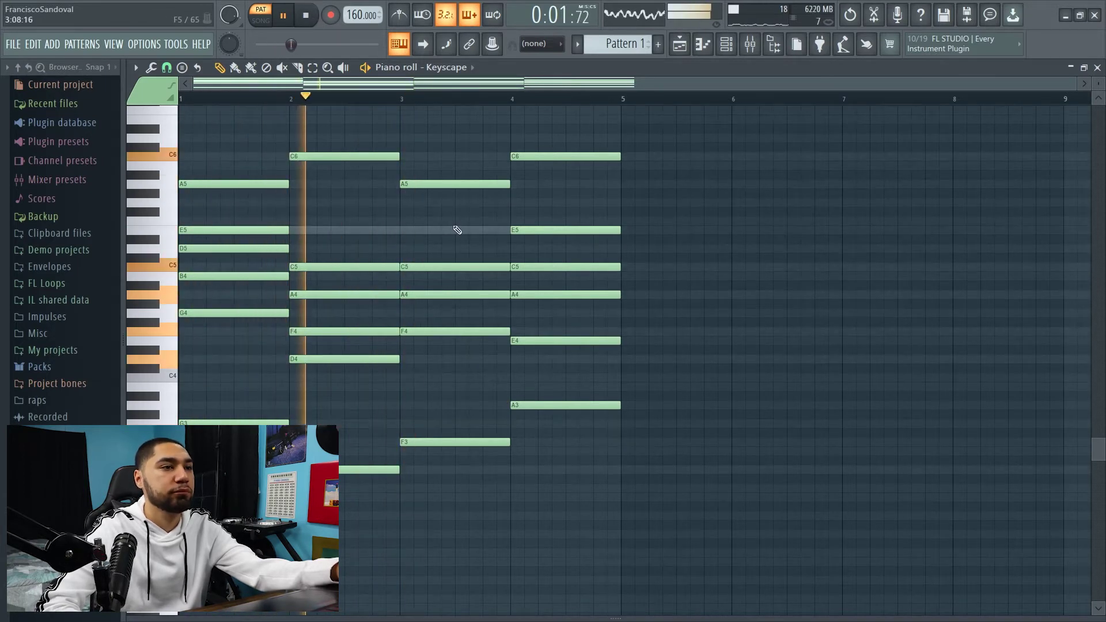
left_click(458, 203)
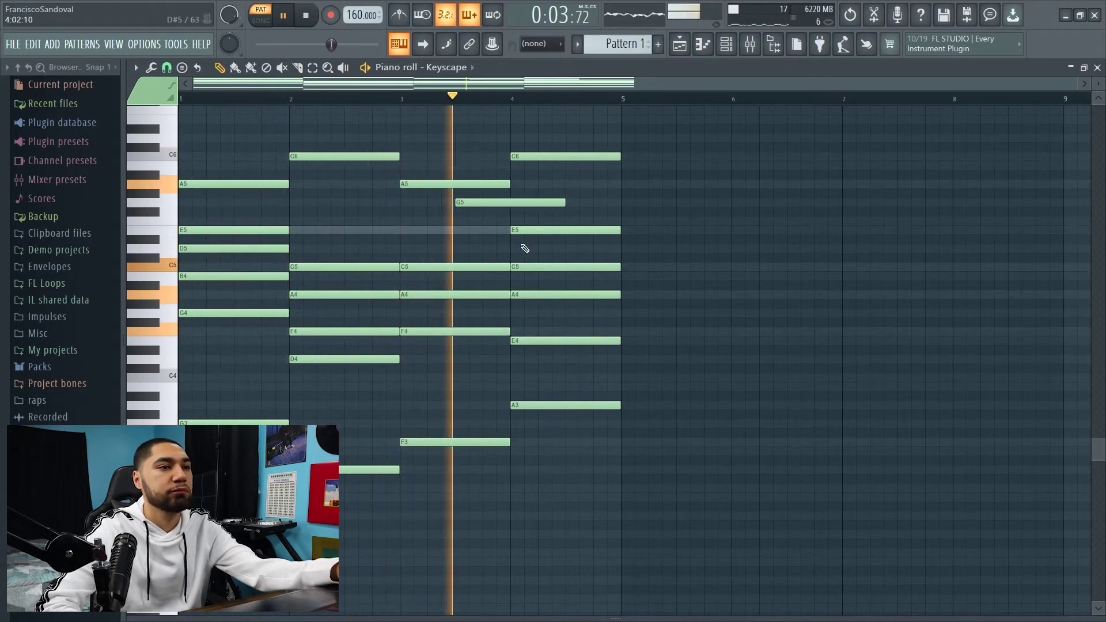
left_click_drag(564, 203, 505, 211)
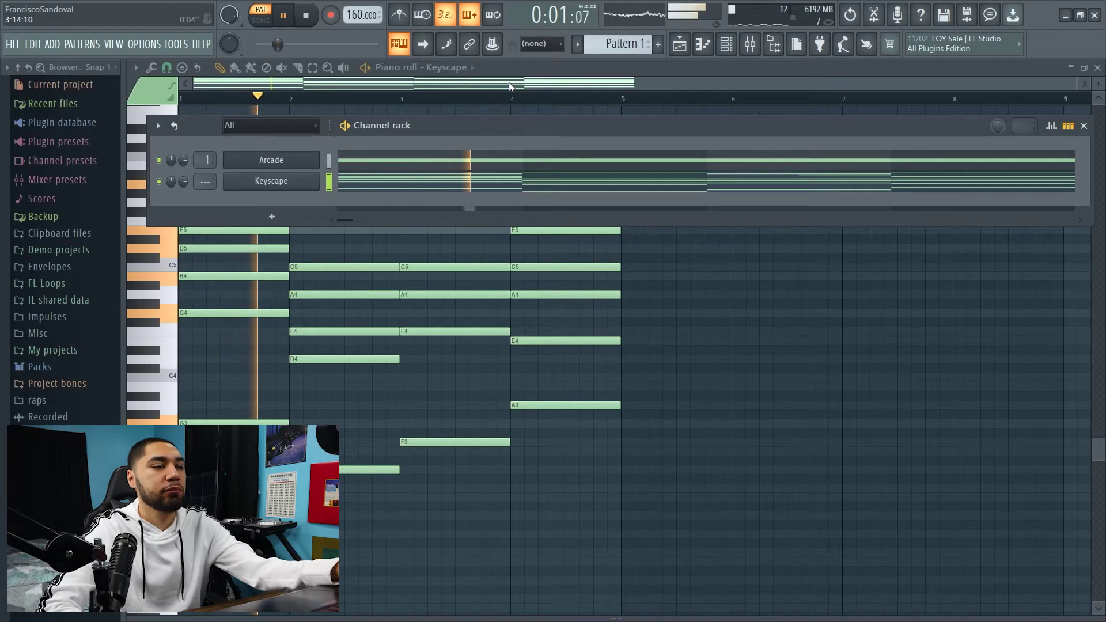
key("F6")
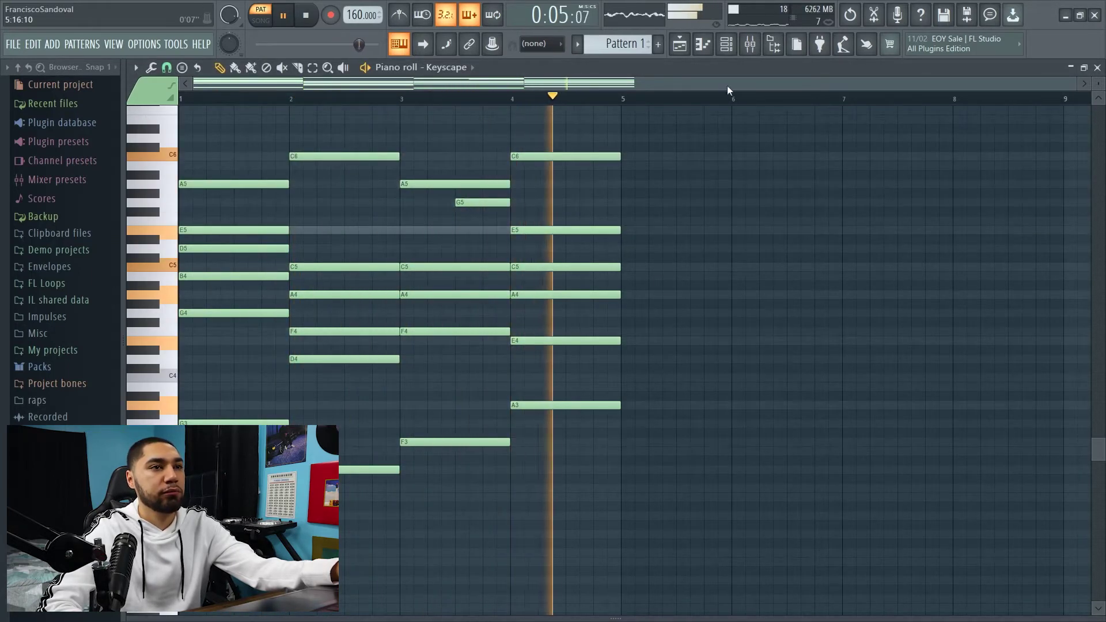
key("space")
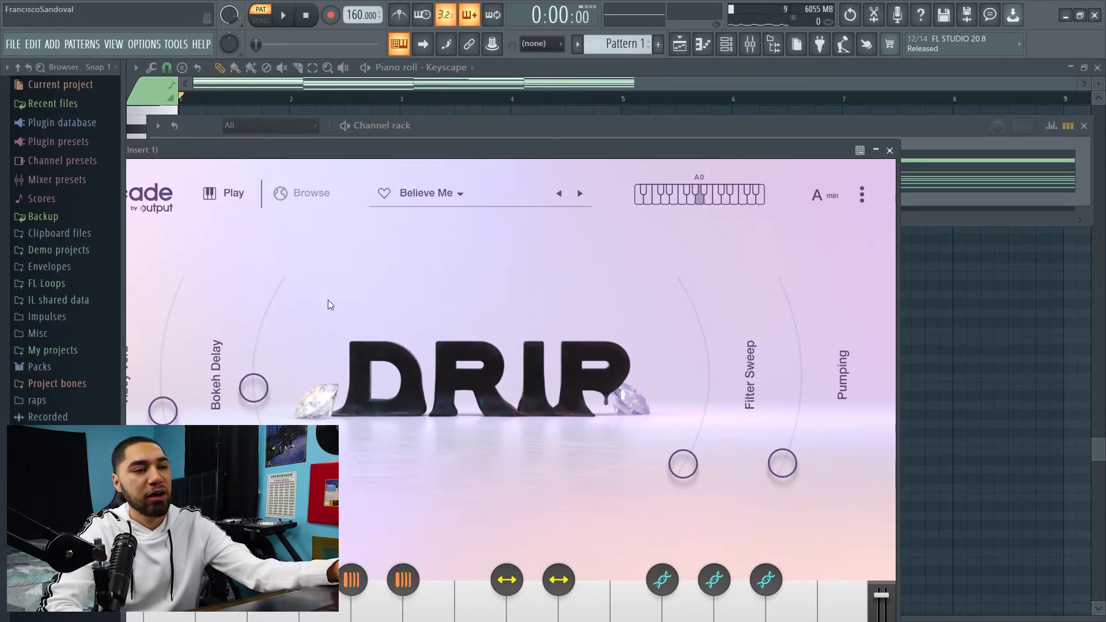
Check the session key setting in the Arcade plugin and return to the channel rack
left_click_drag(419, 161, 428, 113)
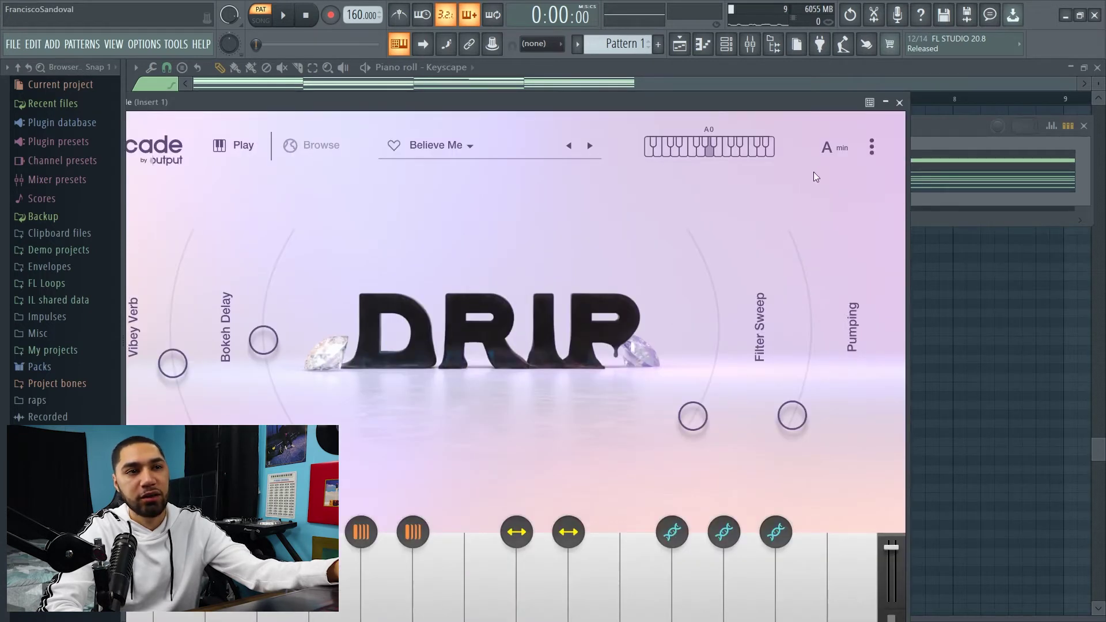
left_click(831, 149)
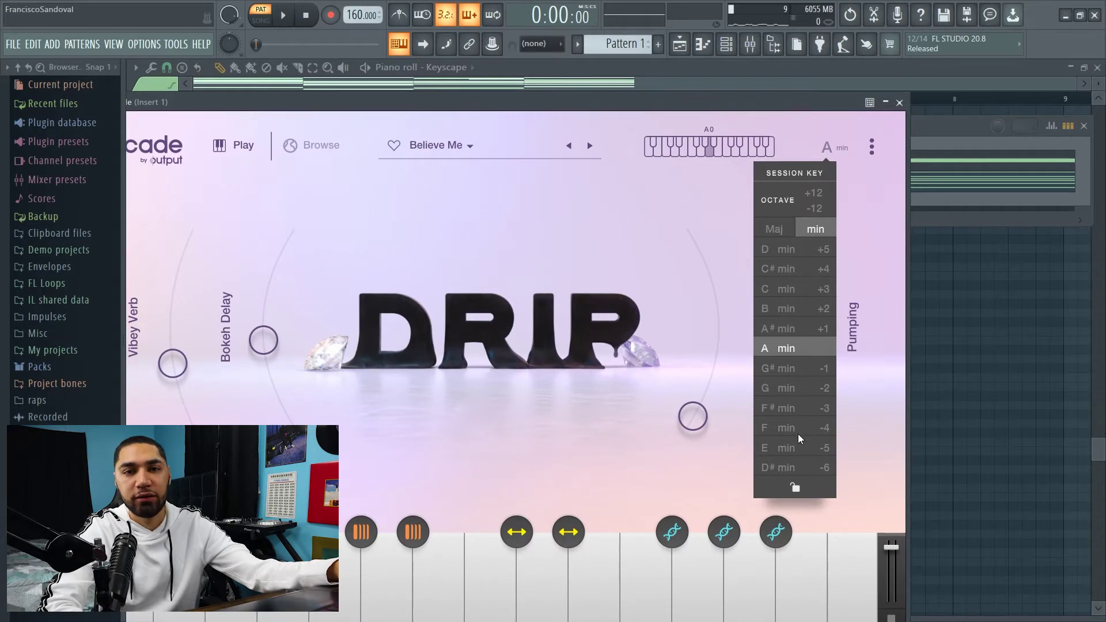
left_click(931, 124)
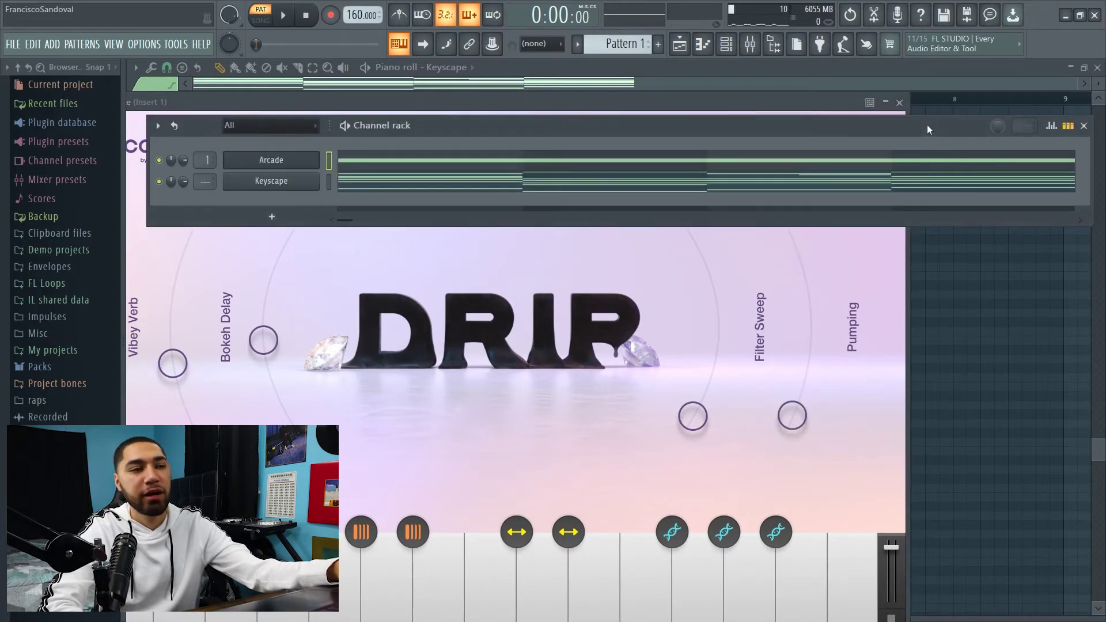
Add a Kontakt instrument channel with the Glassy Bell sound and play the pattern
left_click(272, 217)
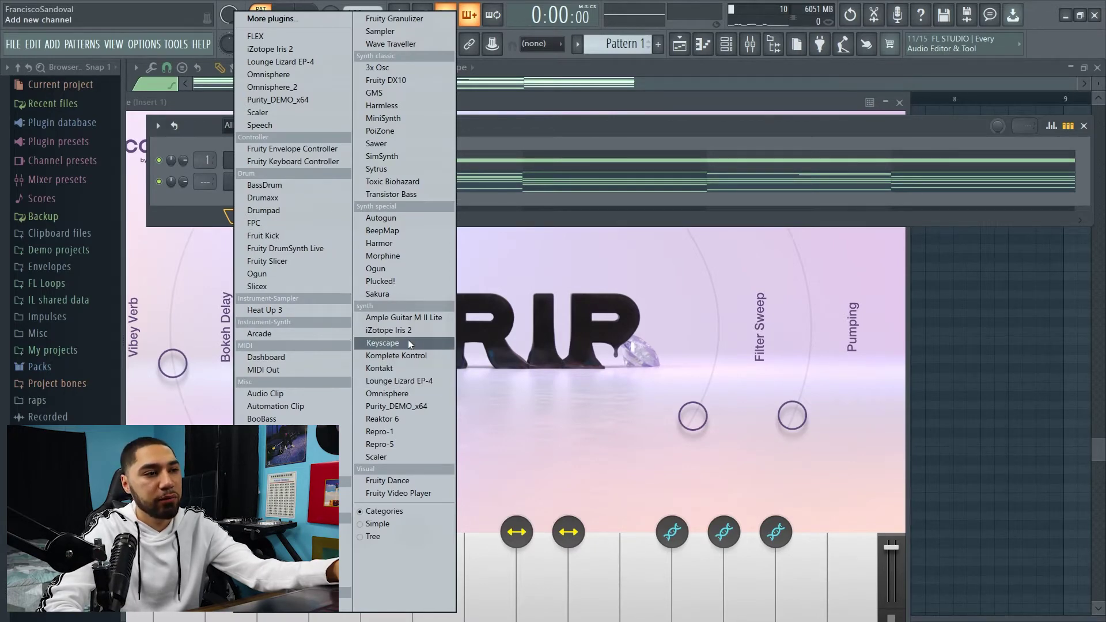
left_click(380, 369)
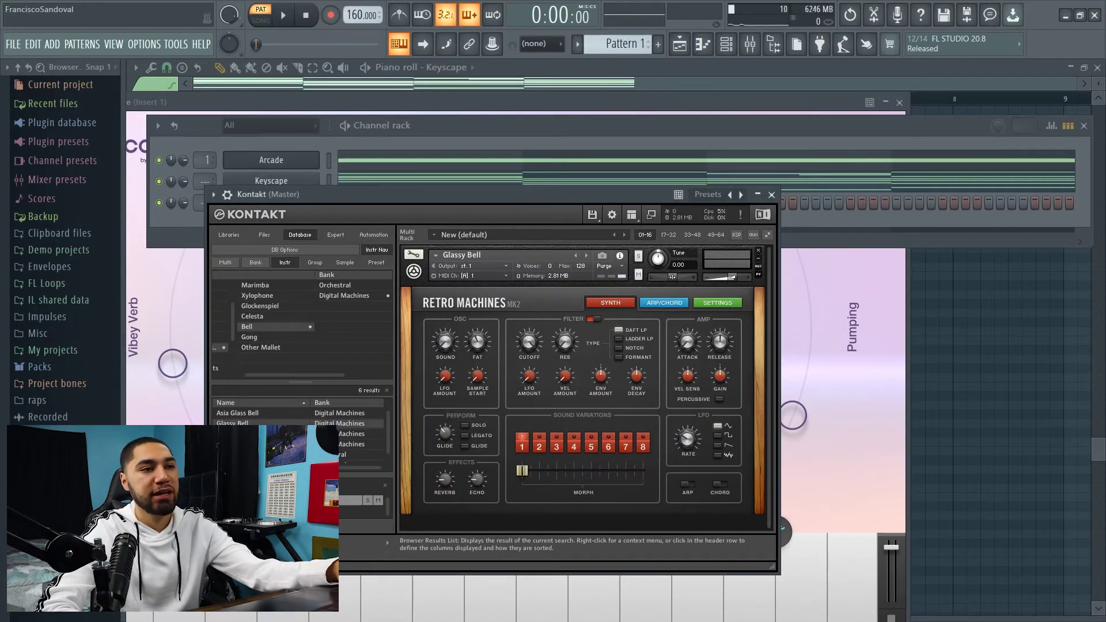
left_click(676, 139)
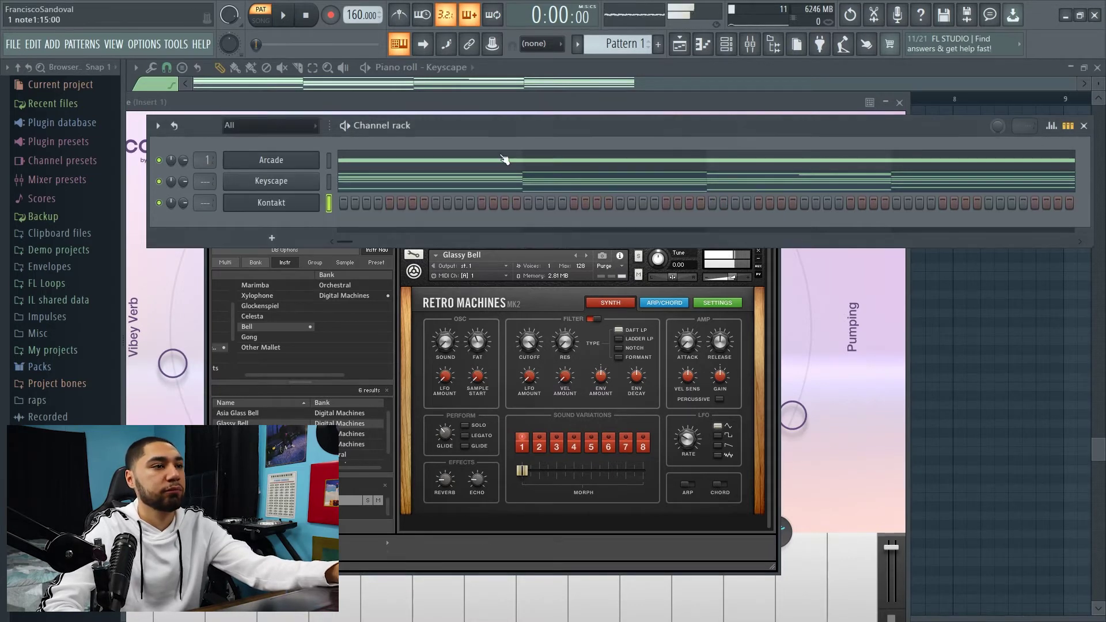
key("space")
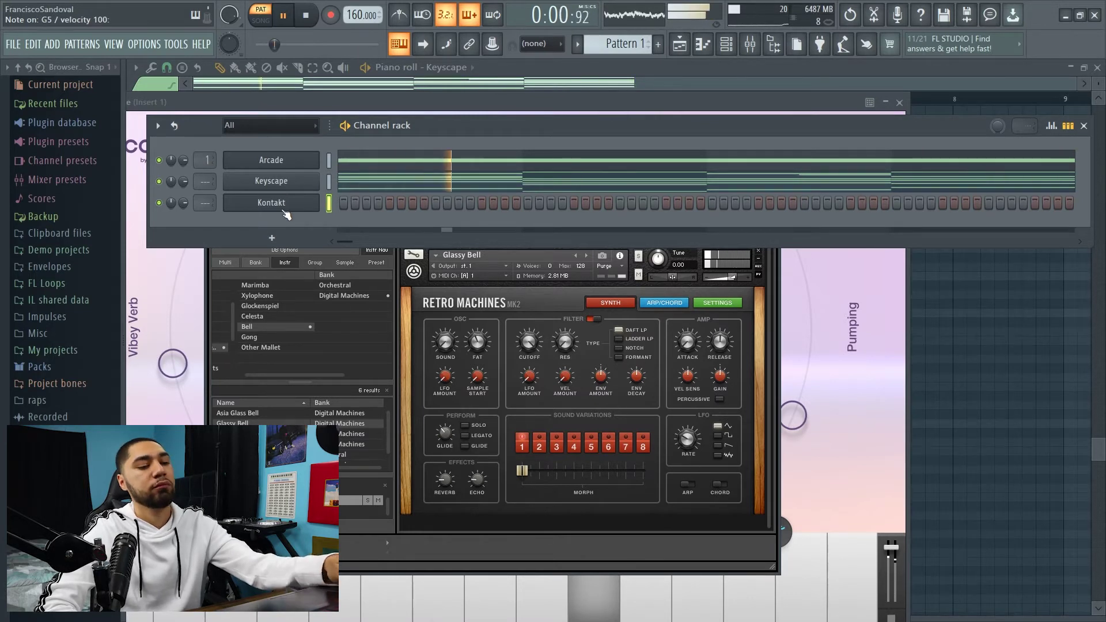
Copy the Keyscape chord notes into the Kontakt channel and play it back soloed
right_click(288, 188)
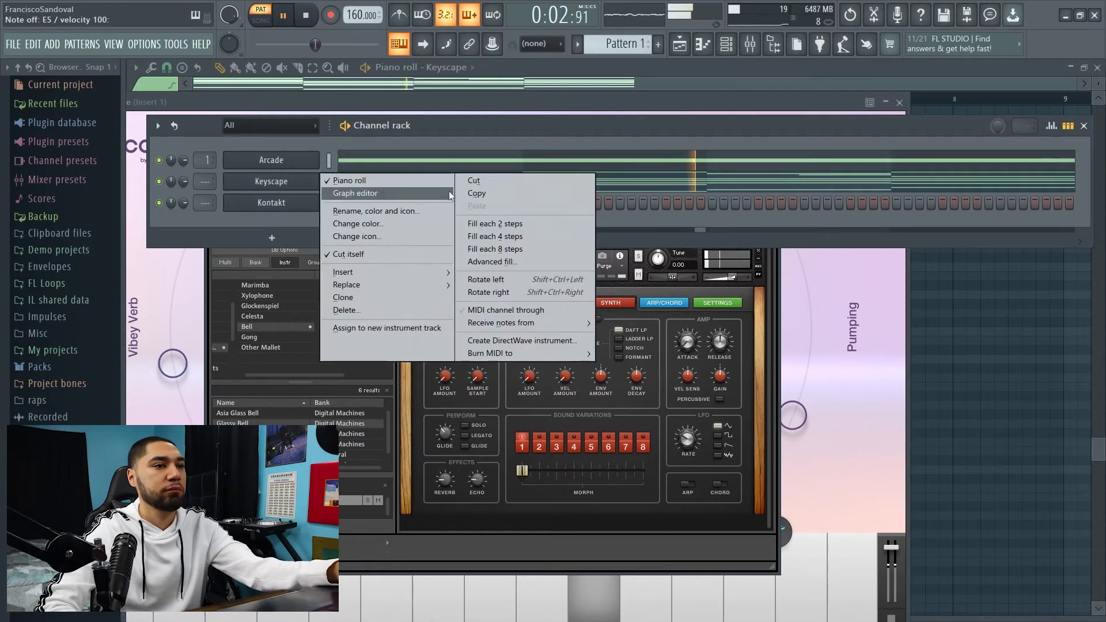
left_click(490, 190)
key("space")
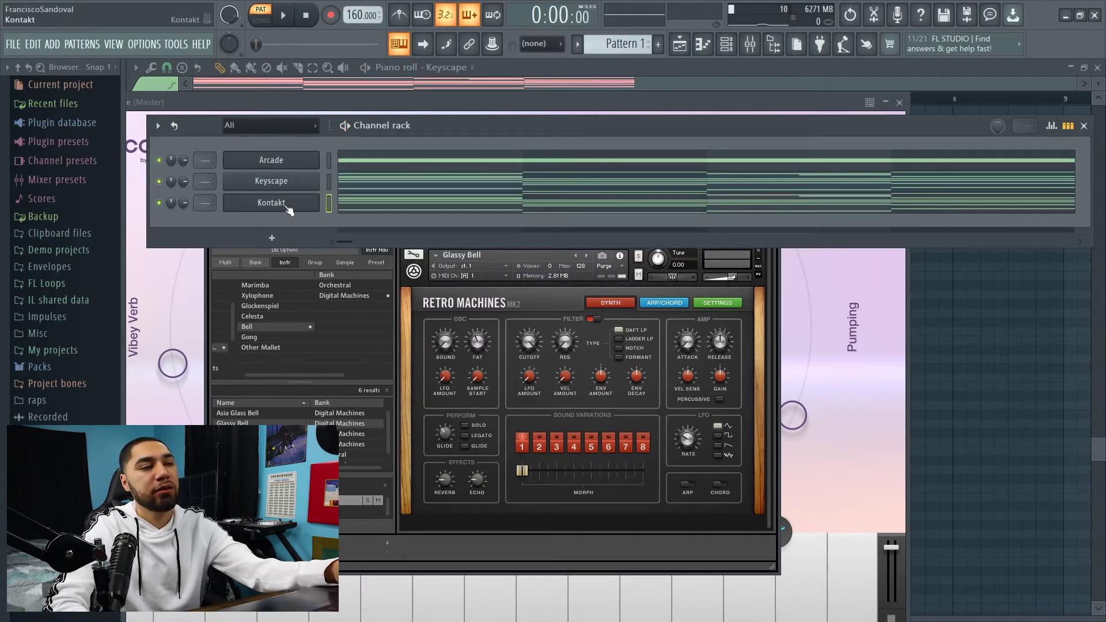
right_click(159, 203)
key("space")
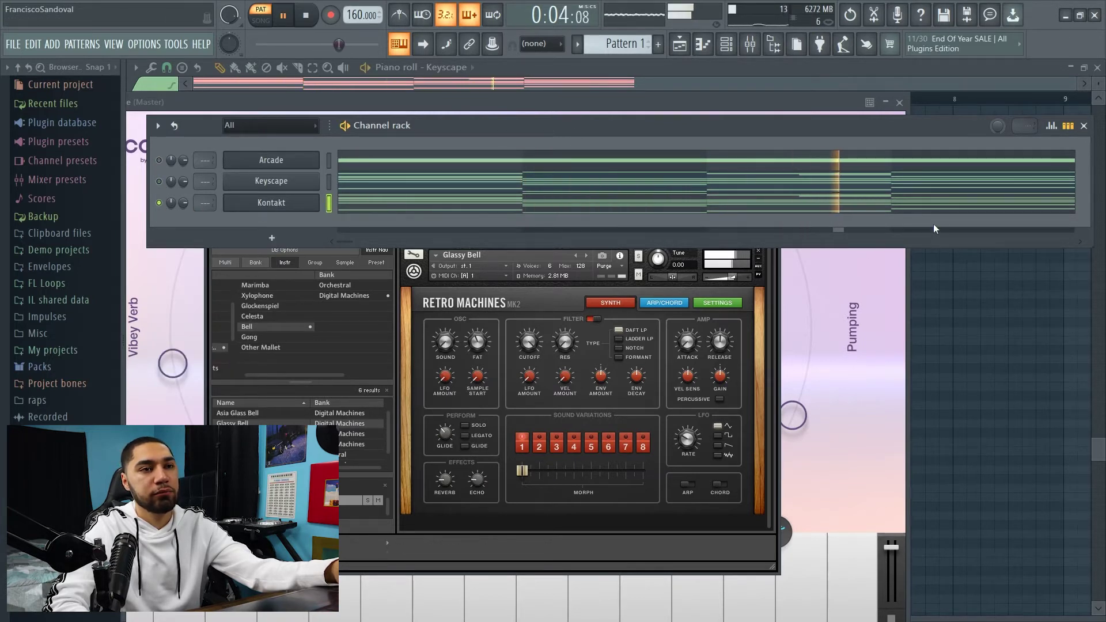
key("space")
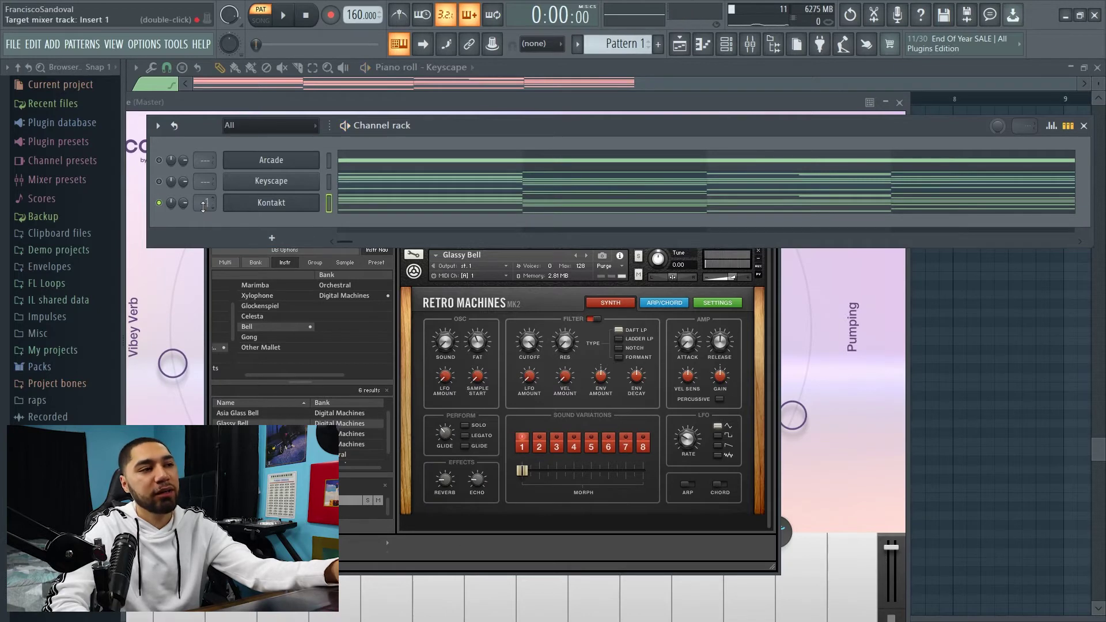
Route the Kontakt channel to mixer Insert 1 and load Gross Beat in its first effect slot
left_click(739, 49)
key("F9")
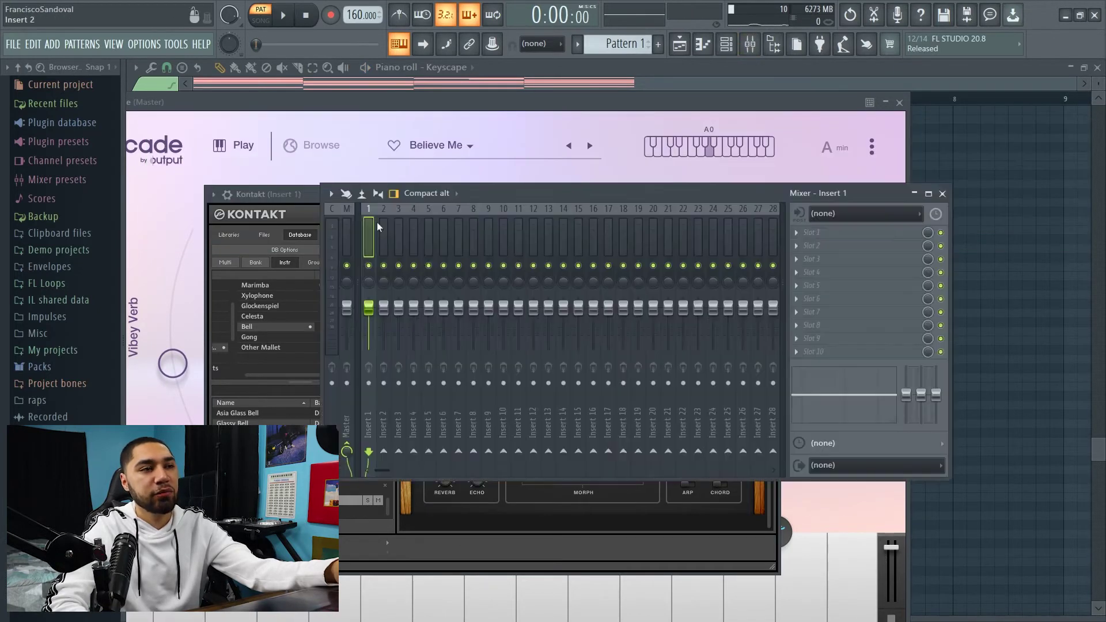
left_click(812, 232)
mouse_move(816, 247)
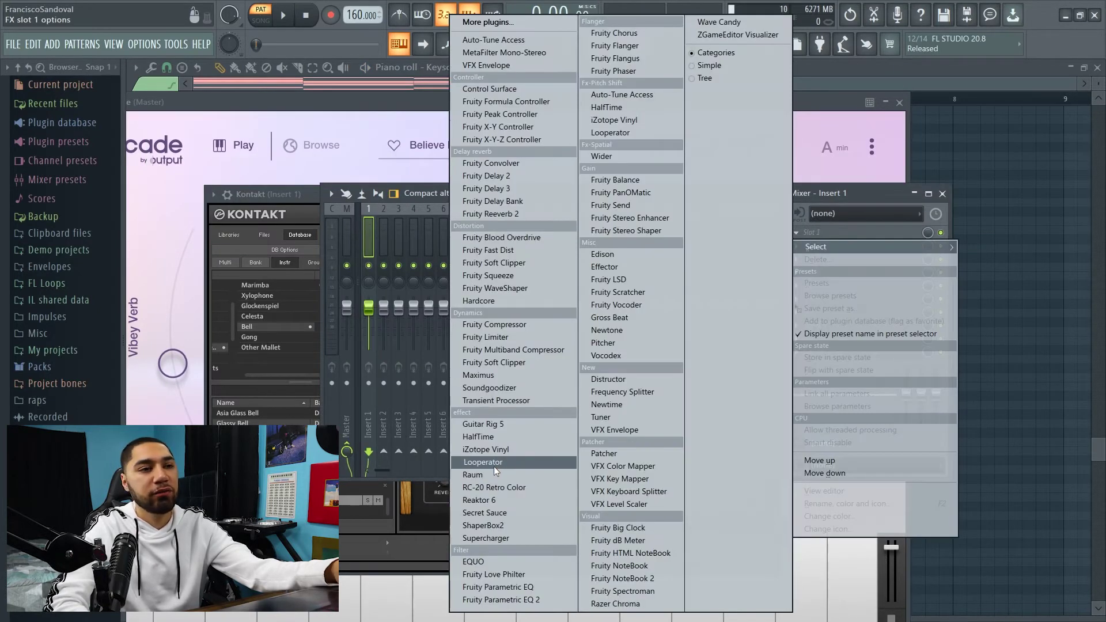
left_click(610, 318)
Apply Gross Beat's Basic 4 time preset and raise the lowered envelope point near its end to the top during playback
key("space")
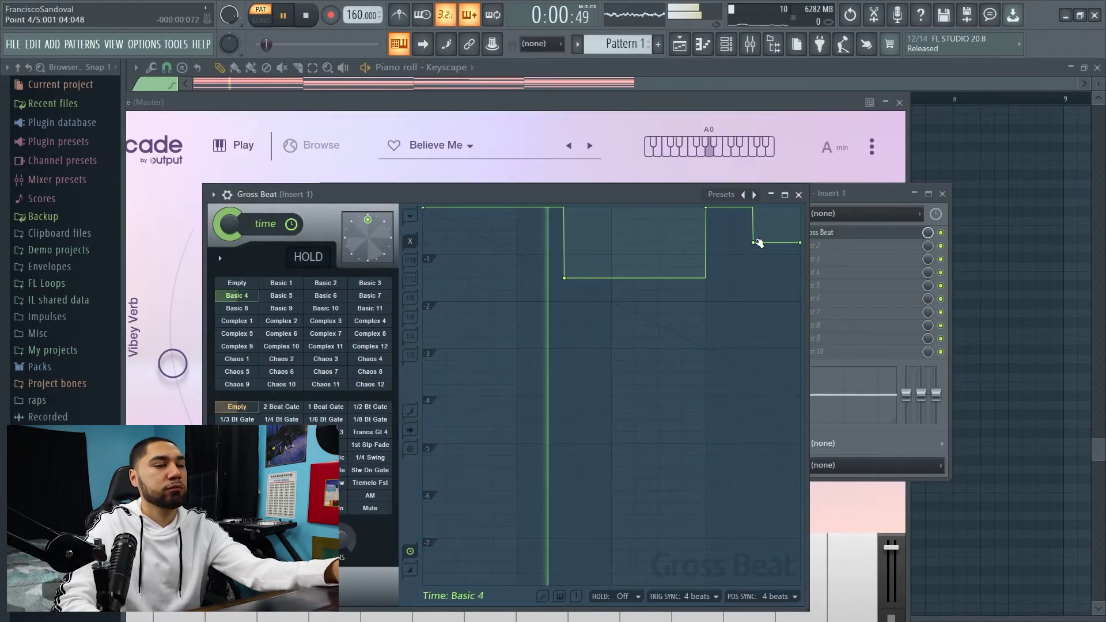
left_click_drag(758, 243, 746, 207)
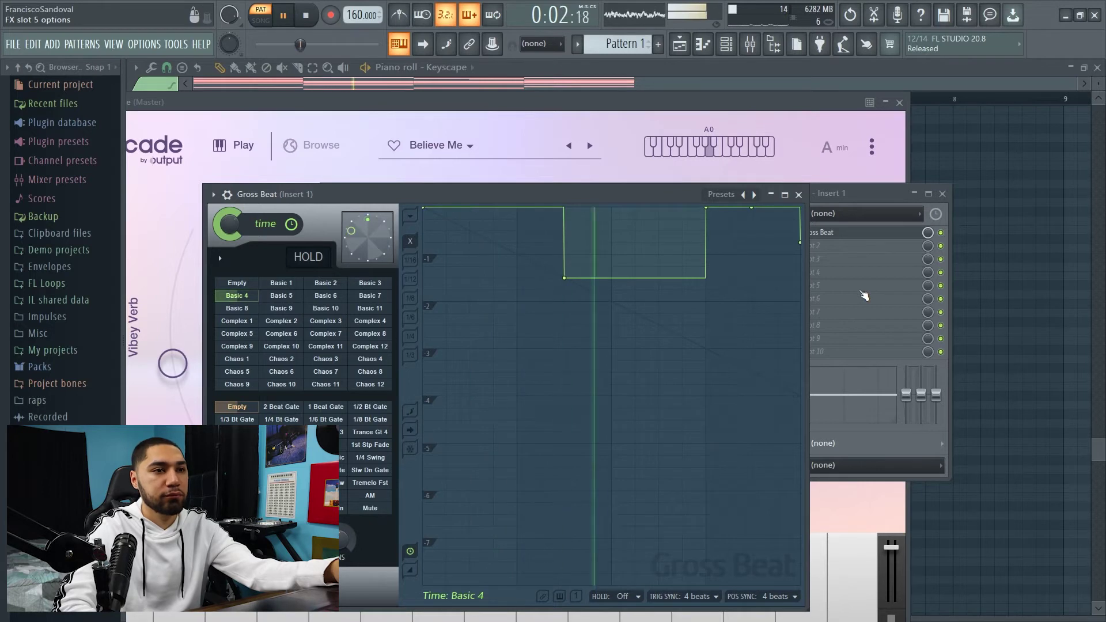
Set the Kontakt channel volume to about 63% and play the pattern with all channels unmuted
left_click(733, 46)
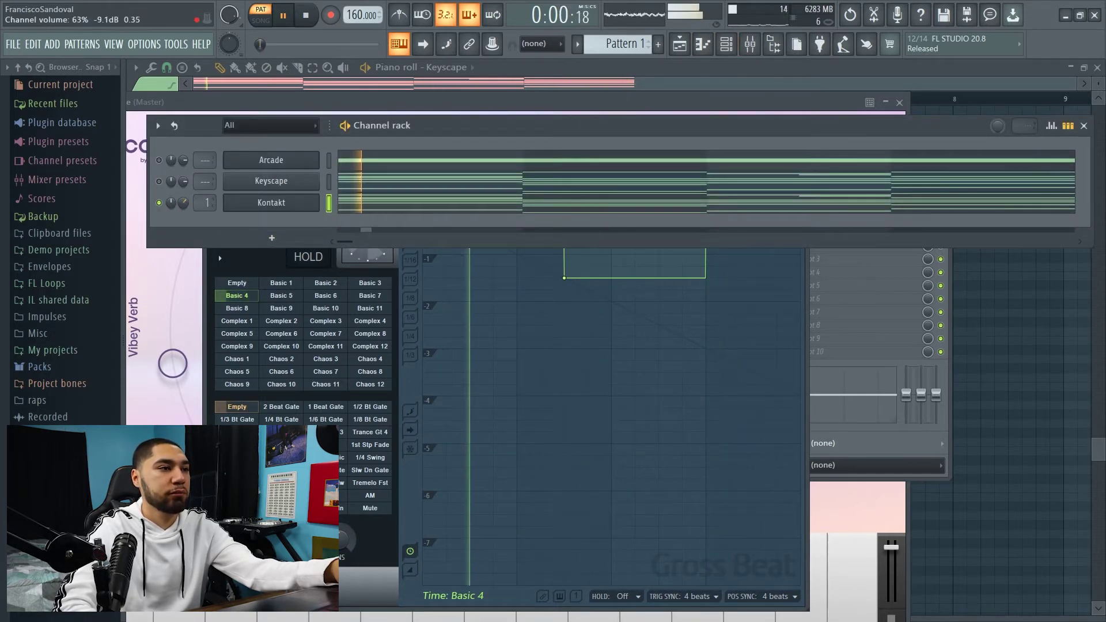
left_click(308, 16)
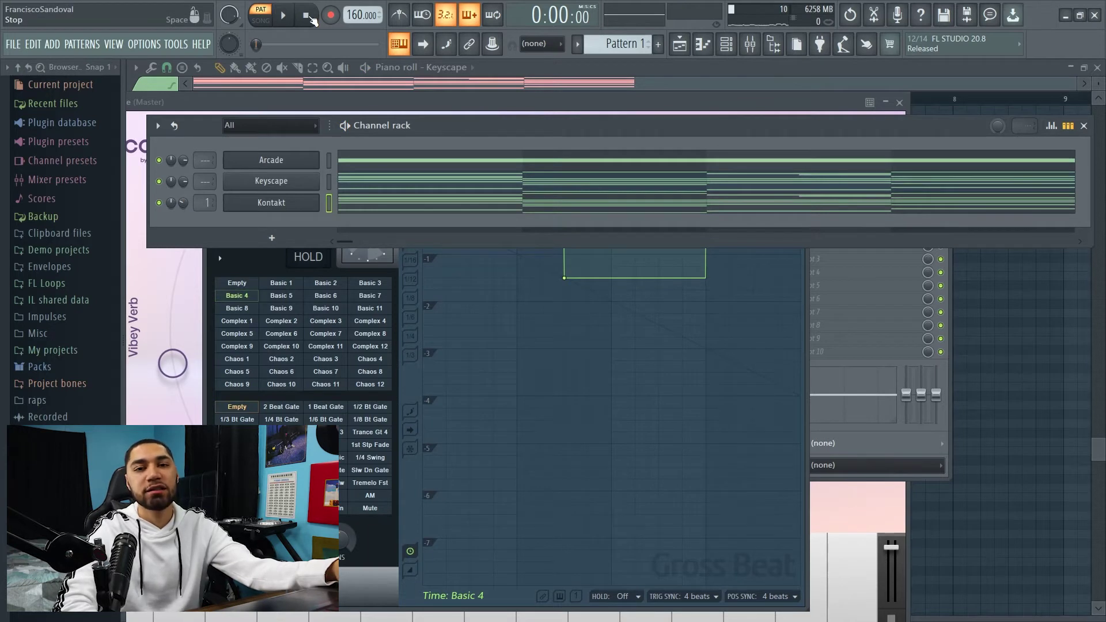
left_click(286, 18)
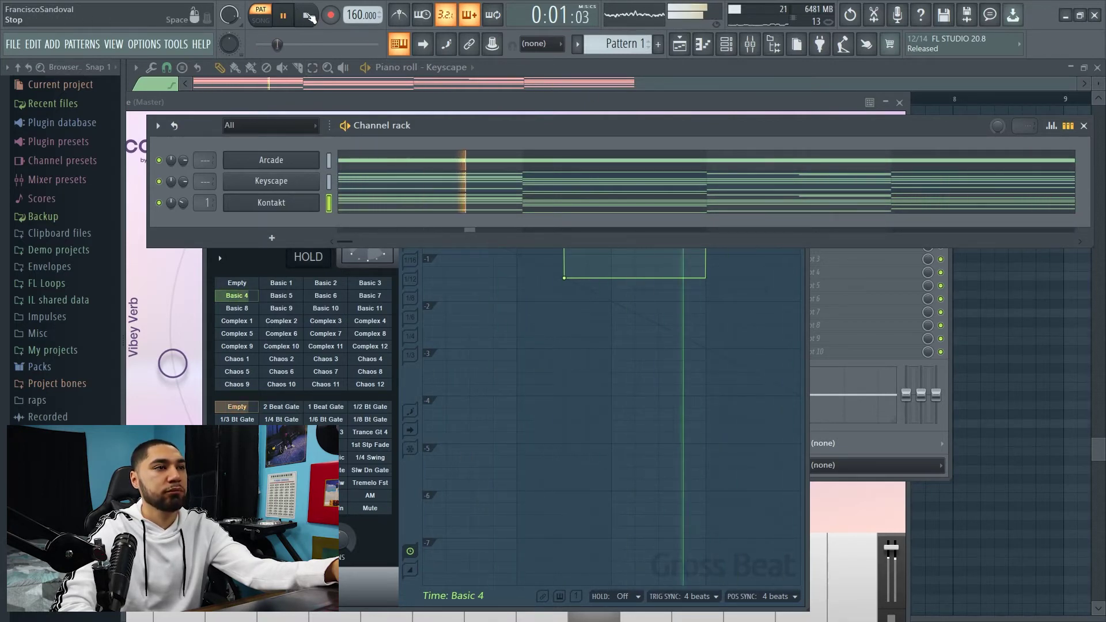
key("space")
Add a second Arcade channel and load the Still Got Time kit from Hooked
left_click(272, 238)
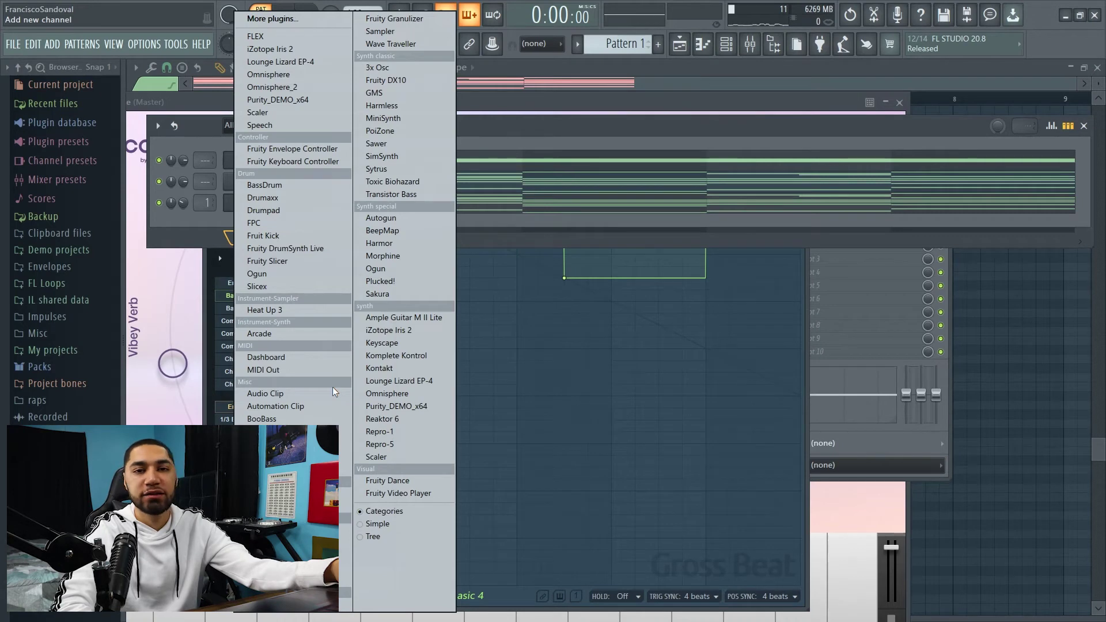
left_click(271, 333)
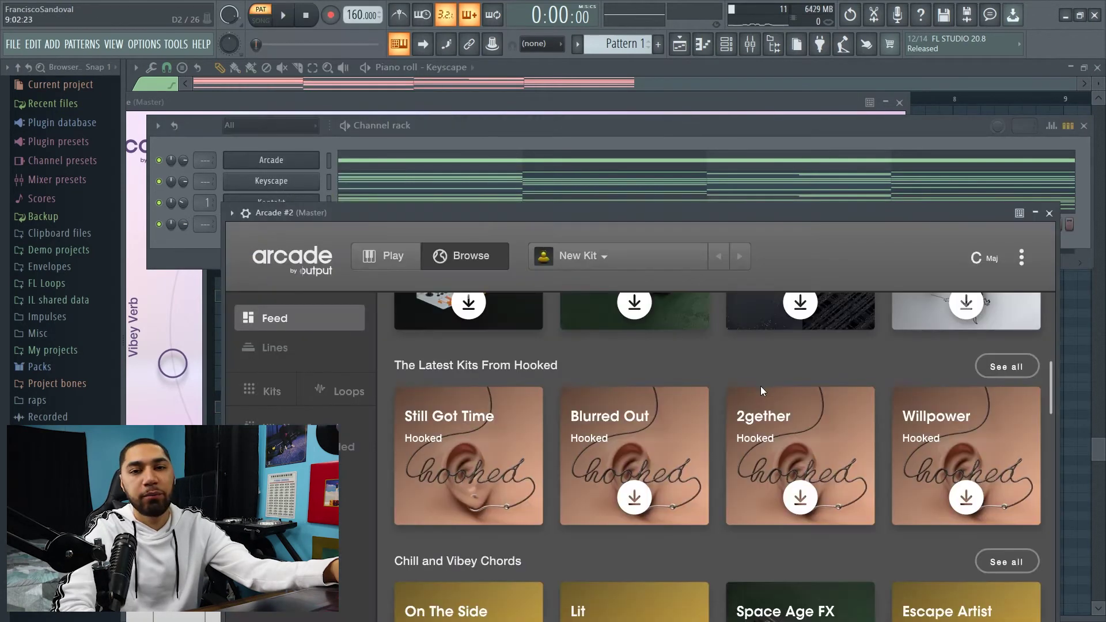
mouse_move(490, 474)
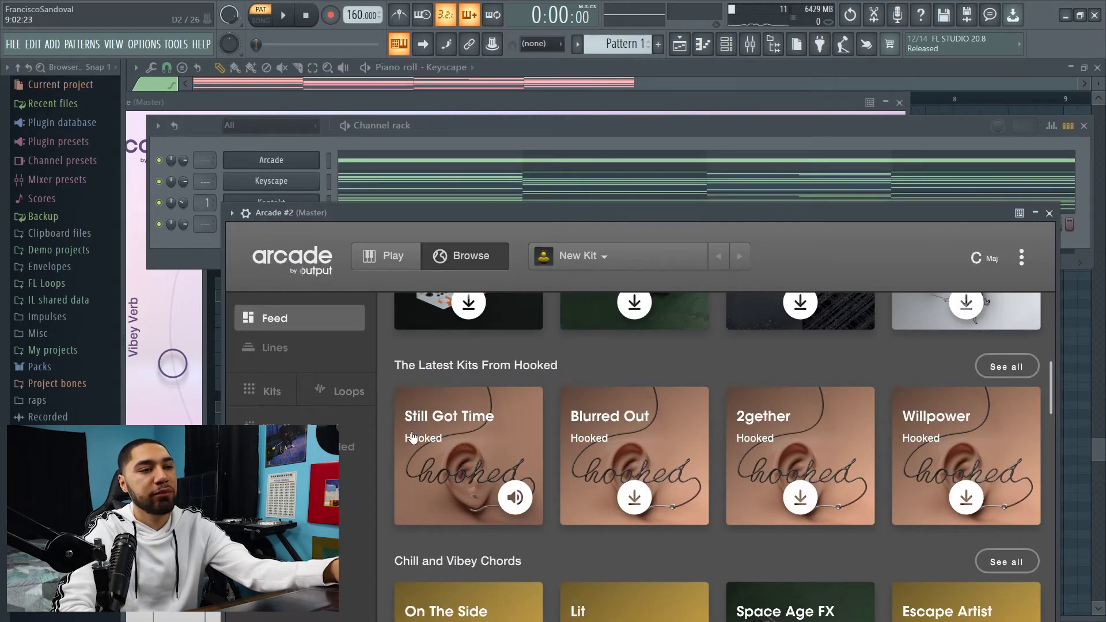
left_click(467, 454)
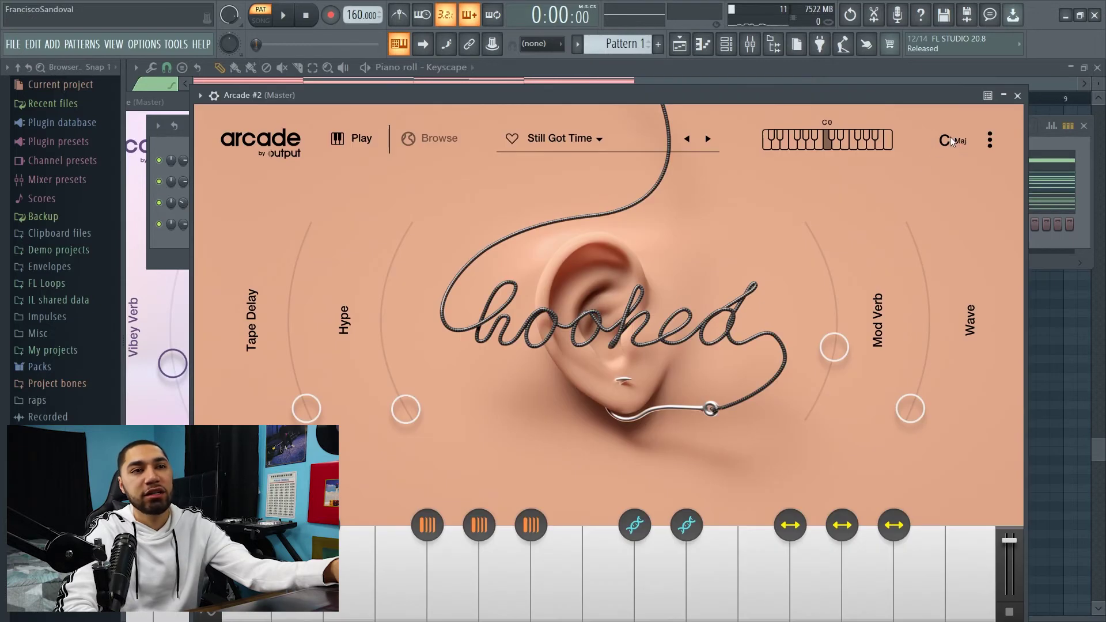
Set the second Arcade's session key to A minor and audition the kit's loops
left_click(949, 141)
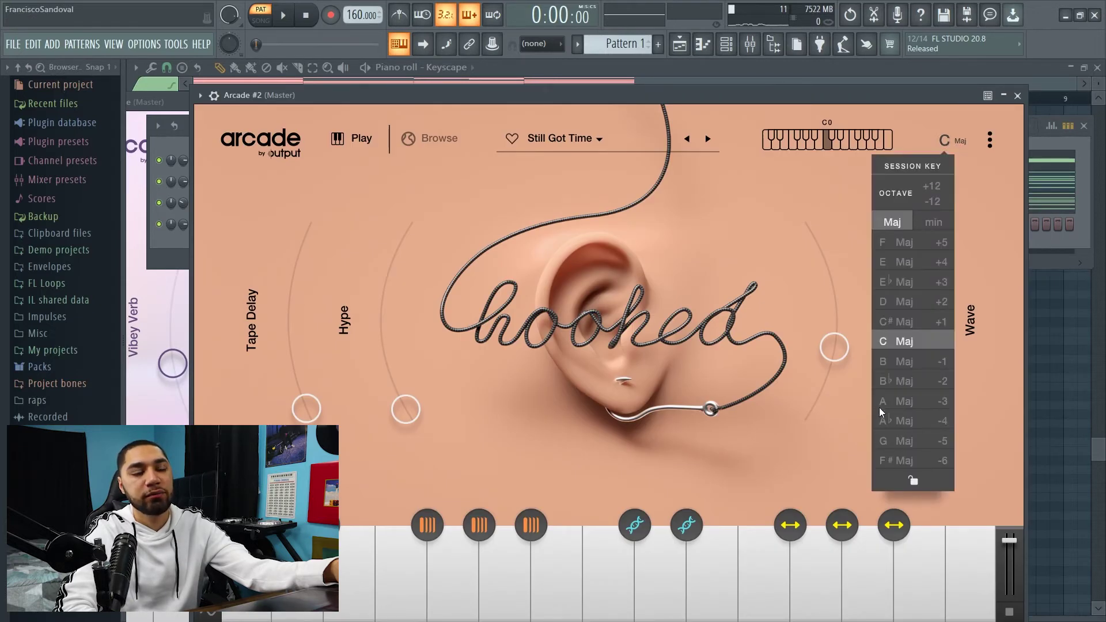
left_click(934, 223)
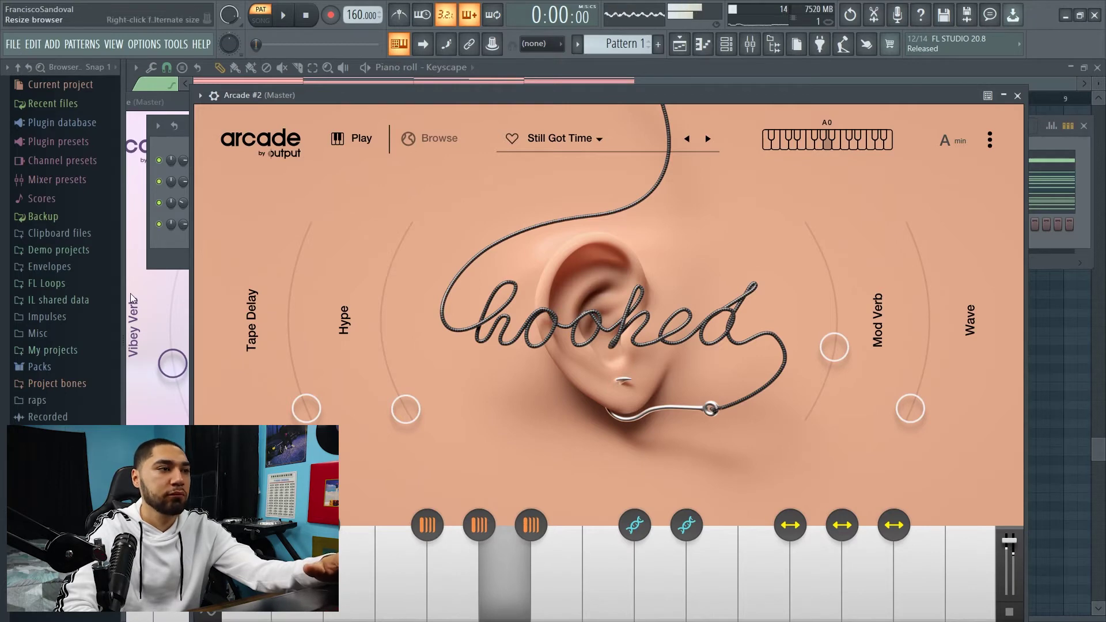
Draw an A4 note spanning all four bars for the second Arcade channel while the pattern plays
key("F7")
left_click(284, 18)
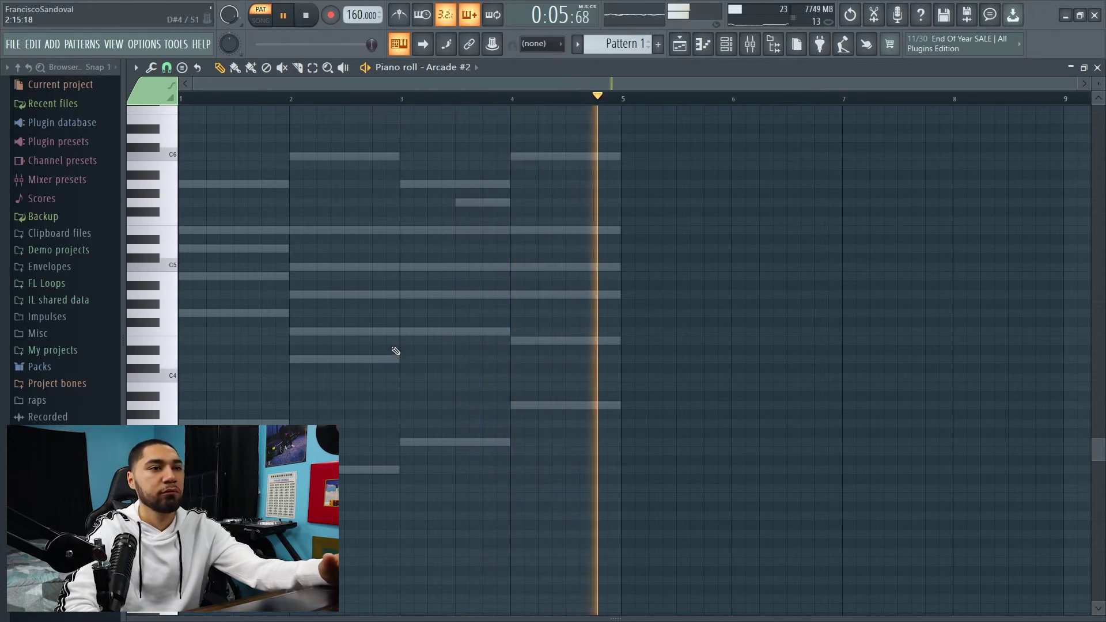
left_click(230, 297)
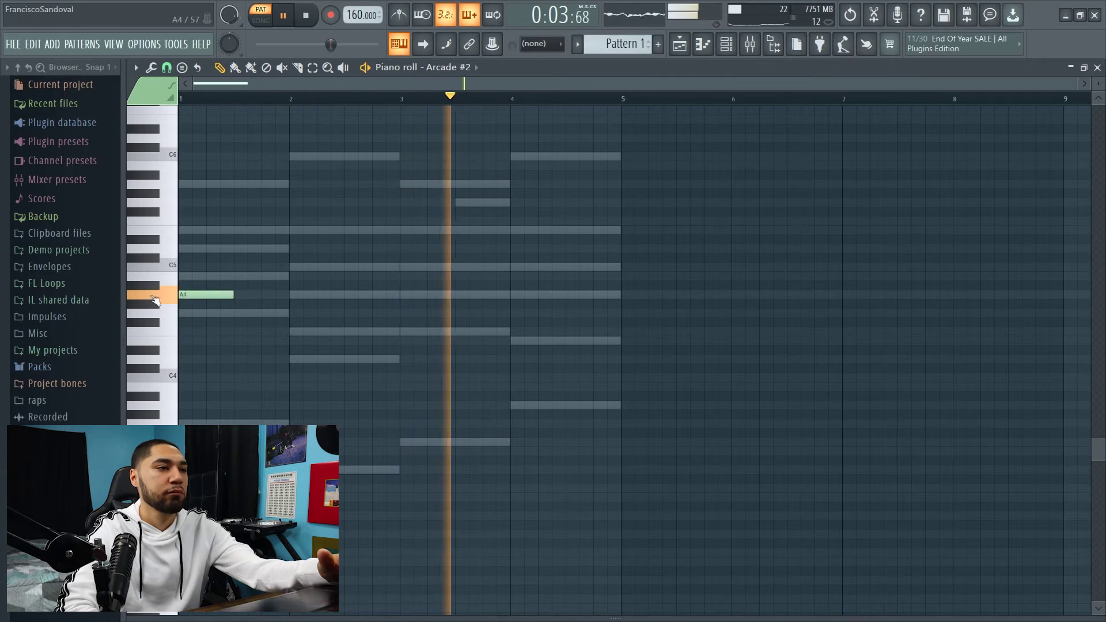
left_click_drag(233, 296, 617, 315)
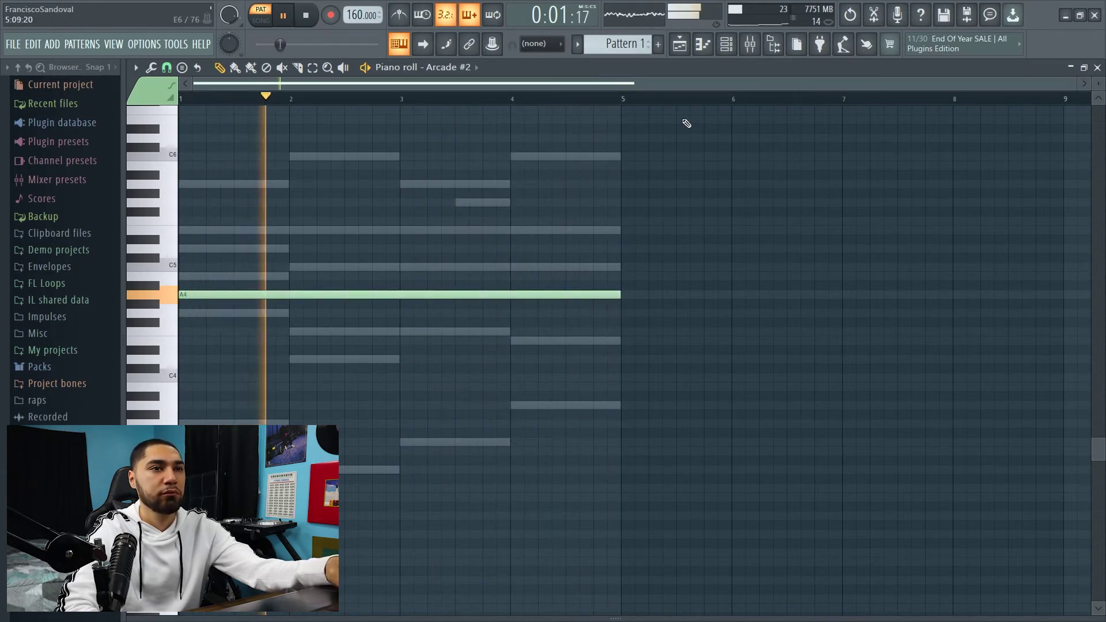
Lower the Arcade #2 channel volume to about 47%, comparing the mix with that channel muted and unmuted
left_click(750, 44)
left_click(727, 44)
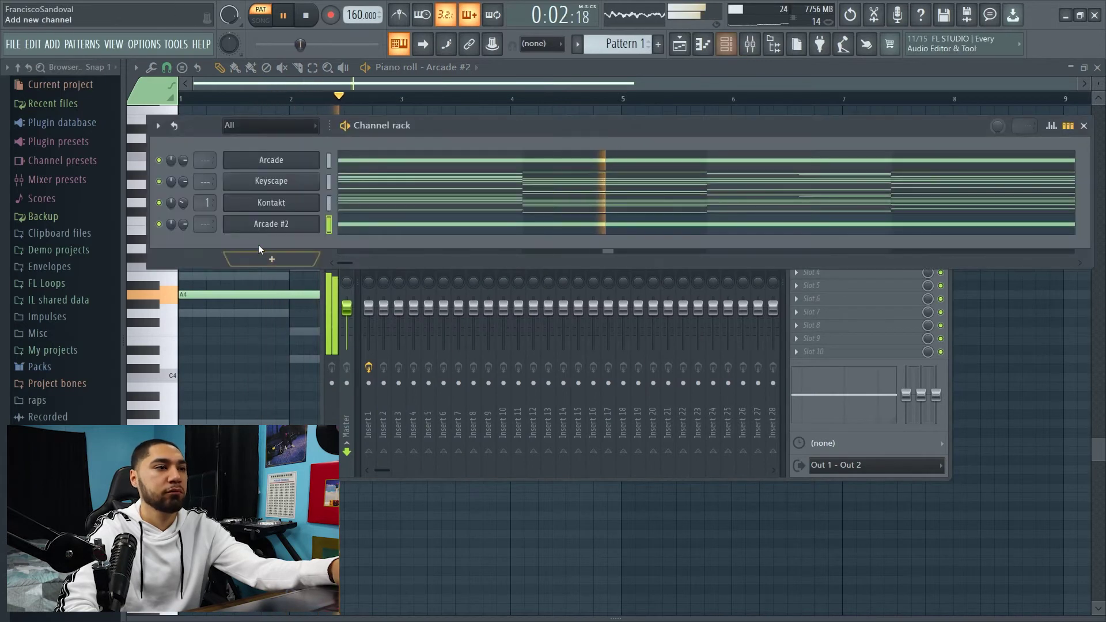
left_click_drag(183, 225, 183, 242)
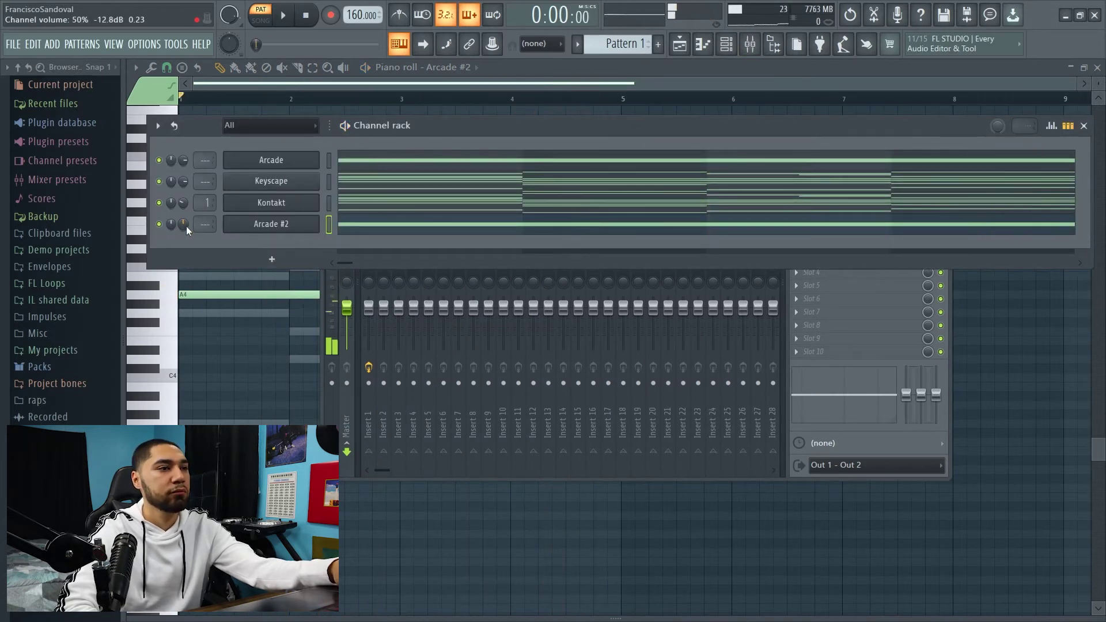
left_click(159, 225)
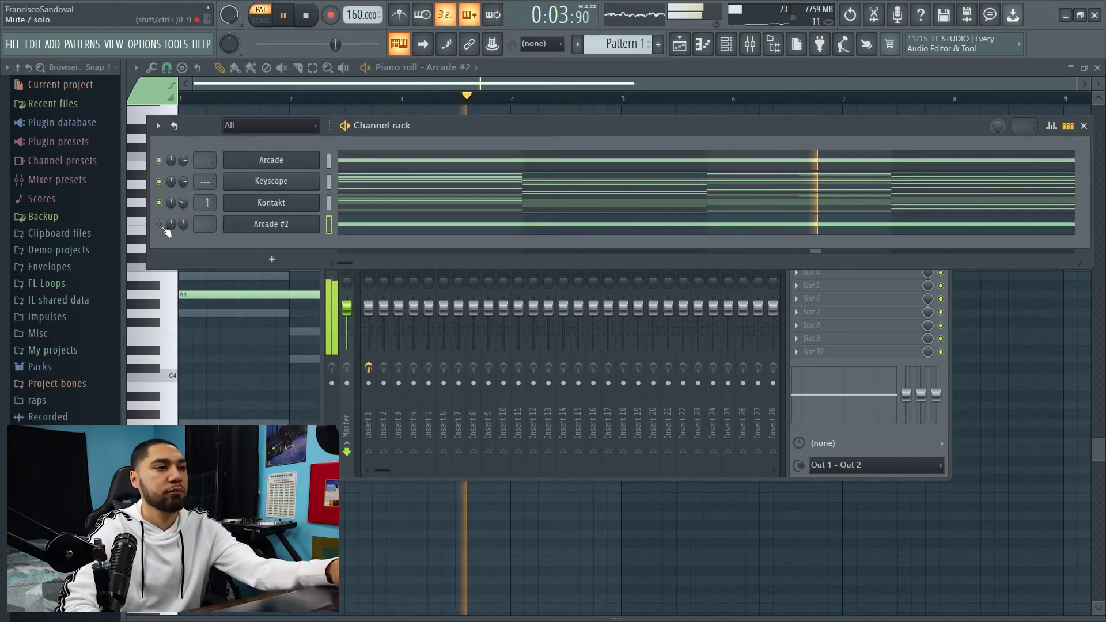
key("space")
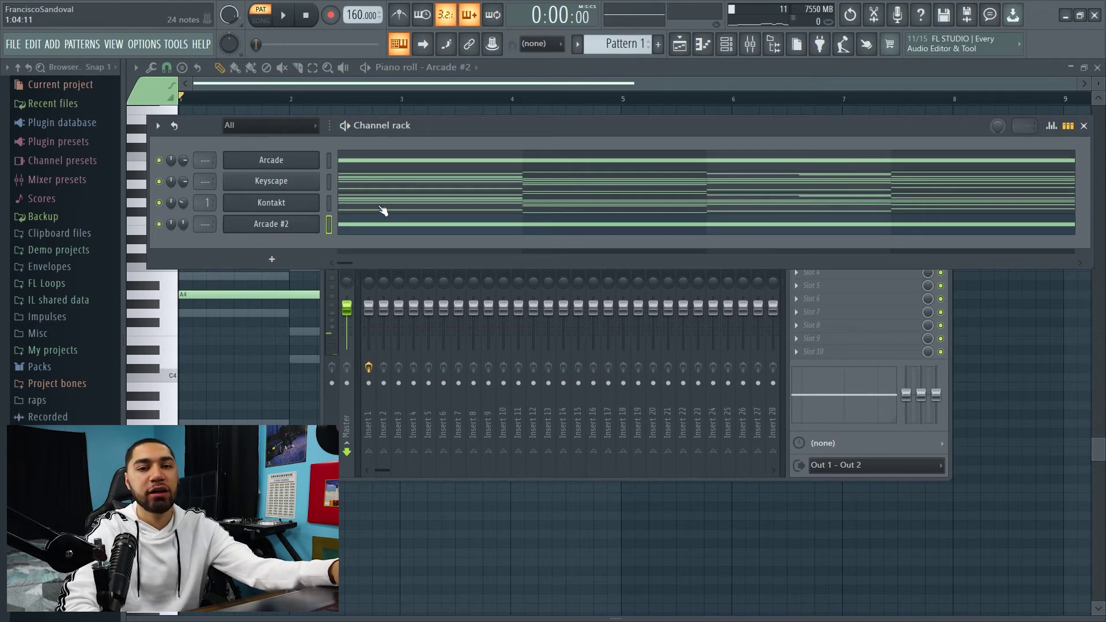
key("space")
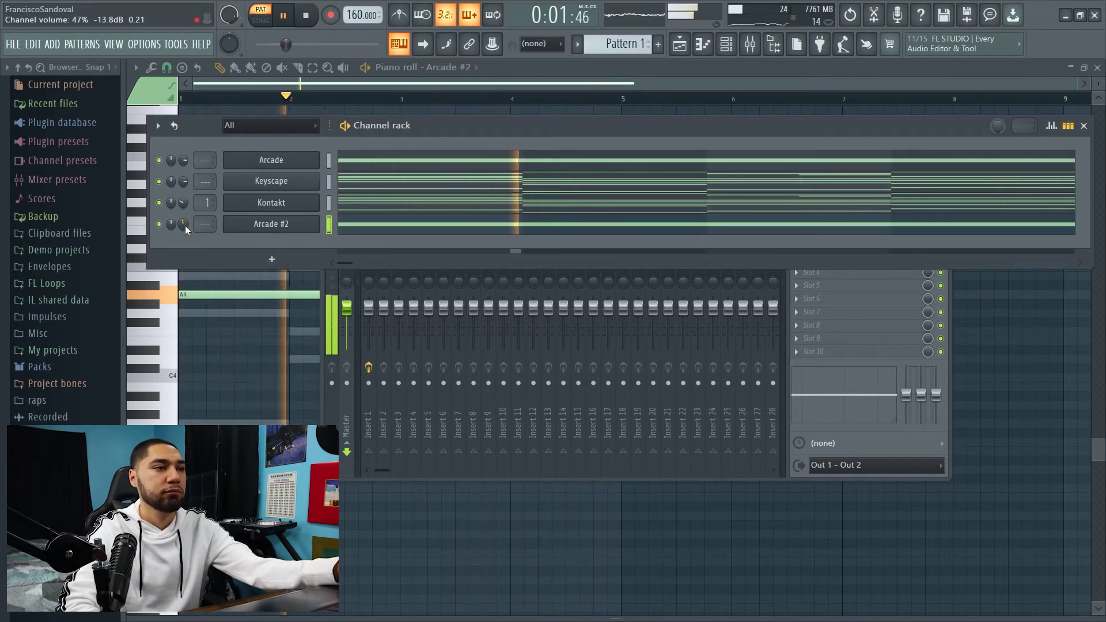
key("space")
Add an Omnisphere channel and place a one-bar G3 note in bar 1 of its piano roll
left_click(273, 260)
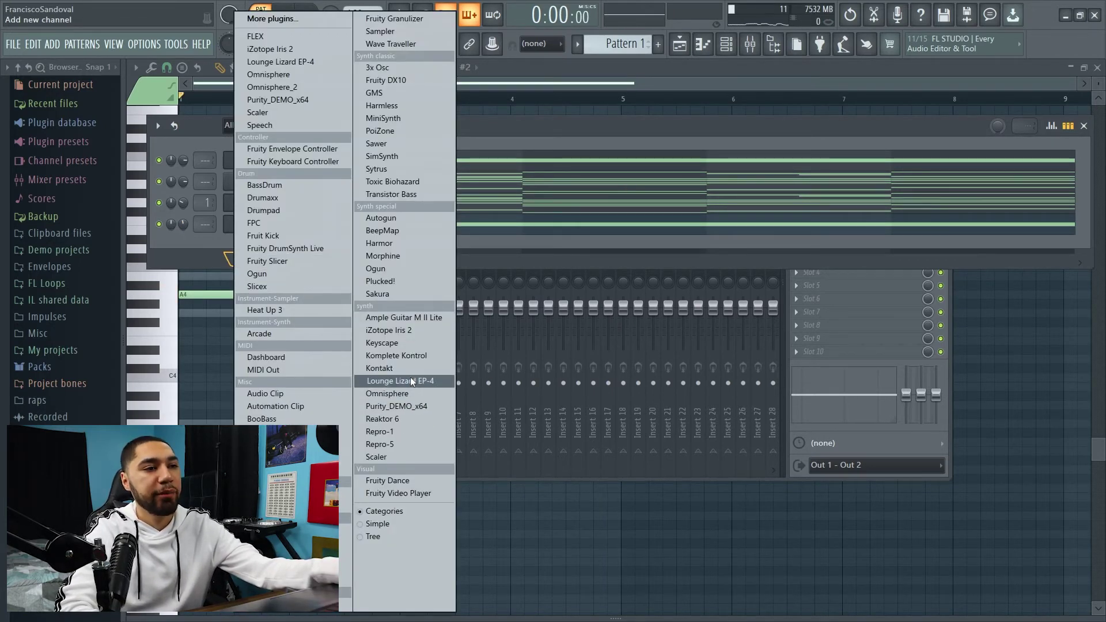
left_click(402, 394)
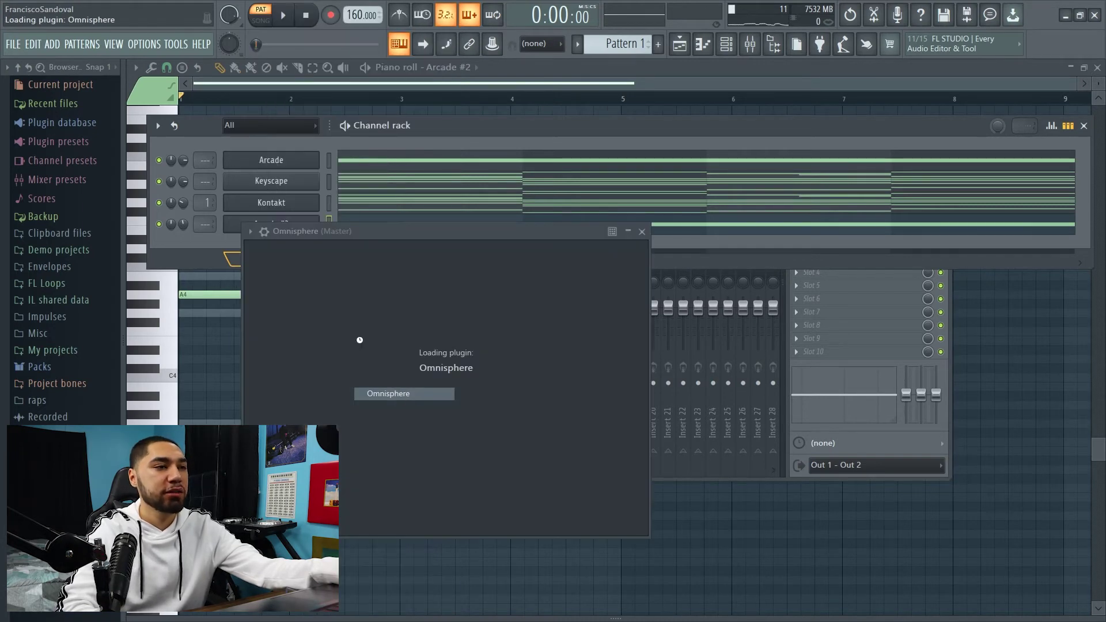
key("shift+Up")
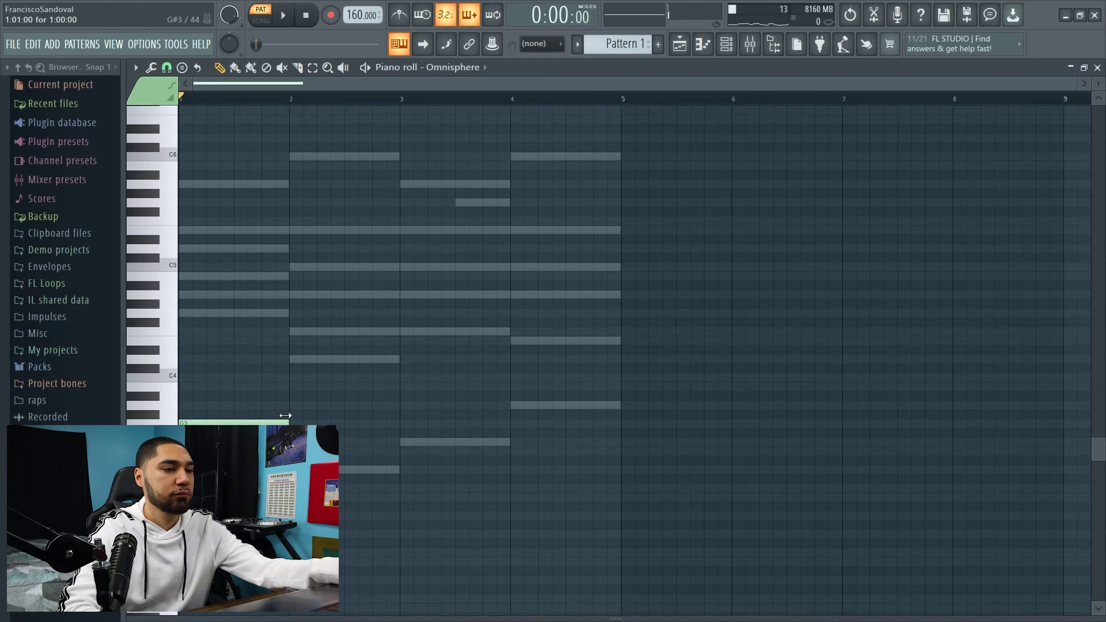
Add one-bar D3, F3 and A3 notes in bars 2 to 4 of the Omnisphere line and raise all four notes one octave
key("space")
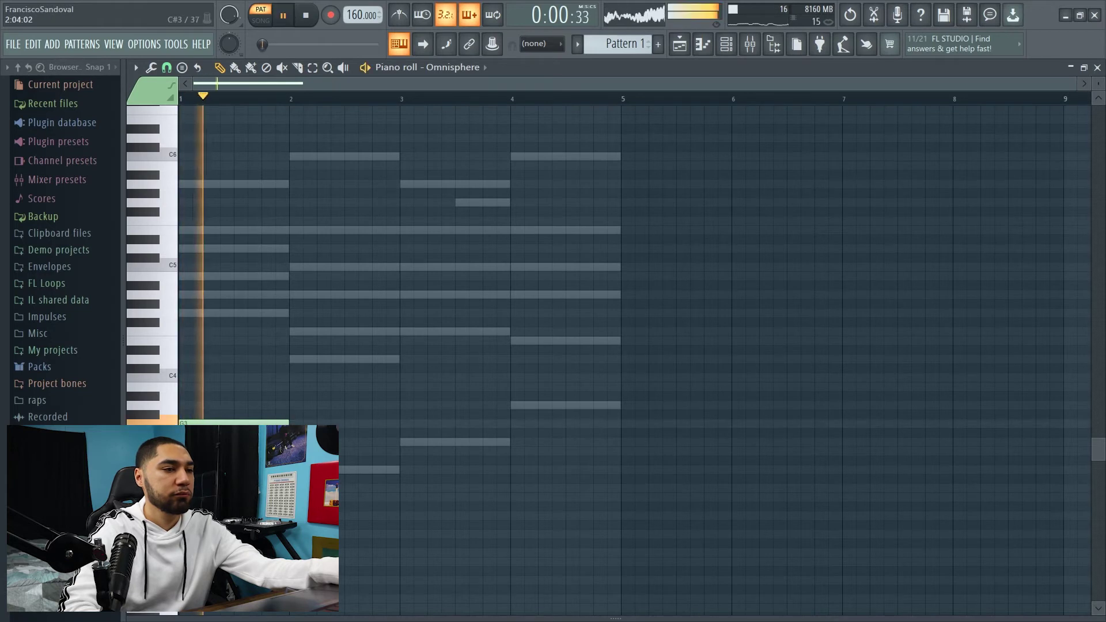
left_click(405, 442)
left_click(513, 405)
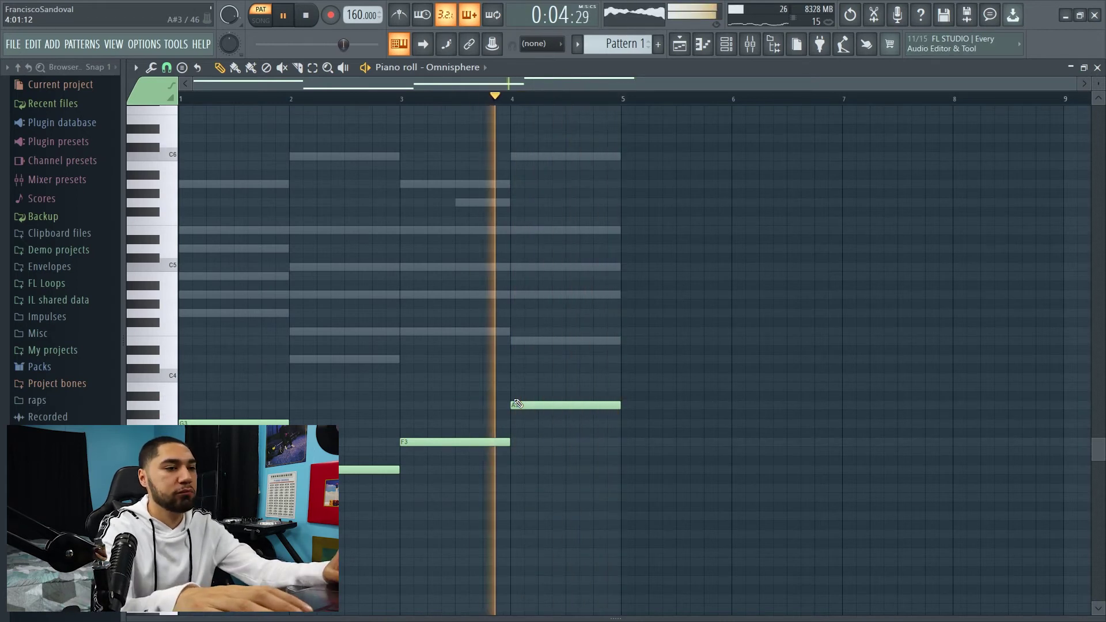
key("ctrl+Up")
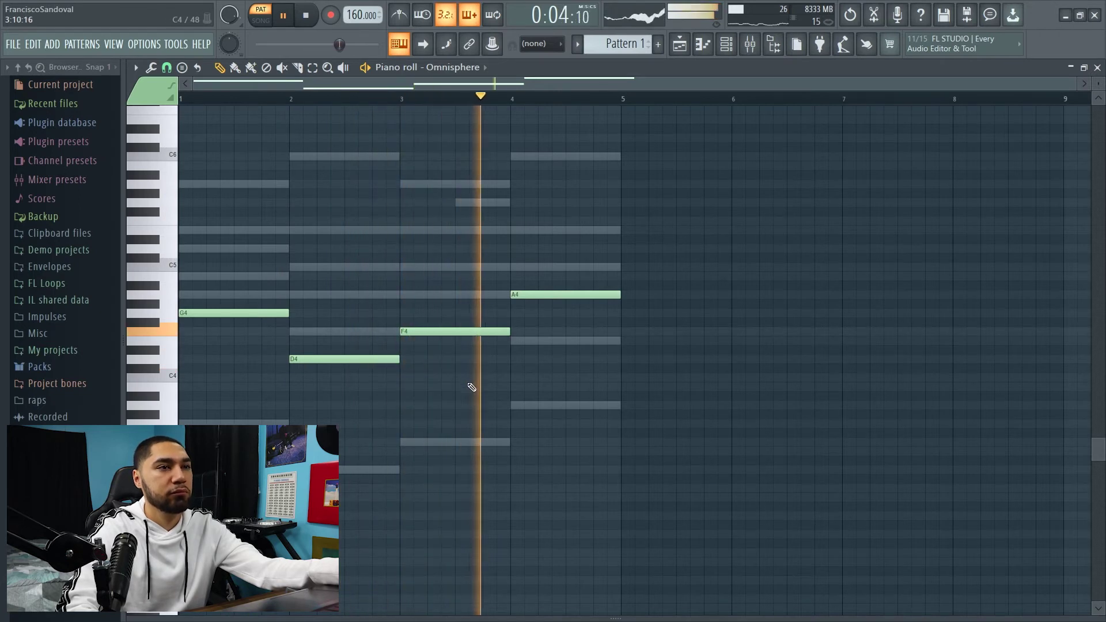
left_click(727, 45)
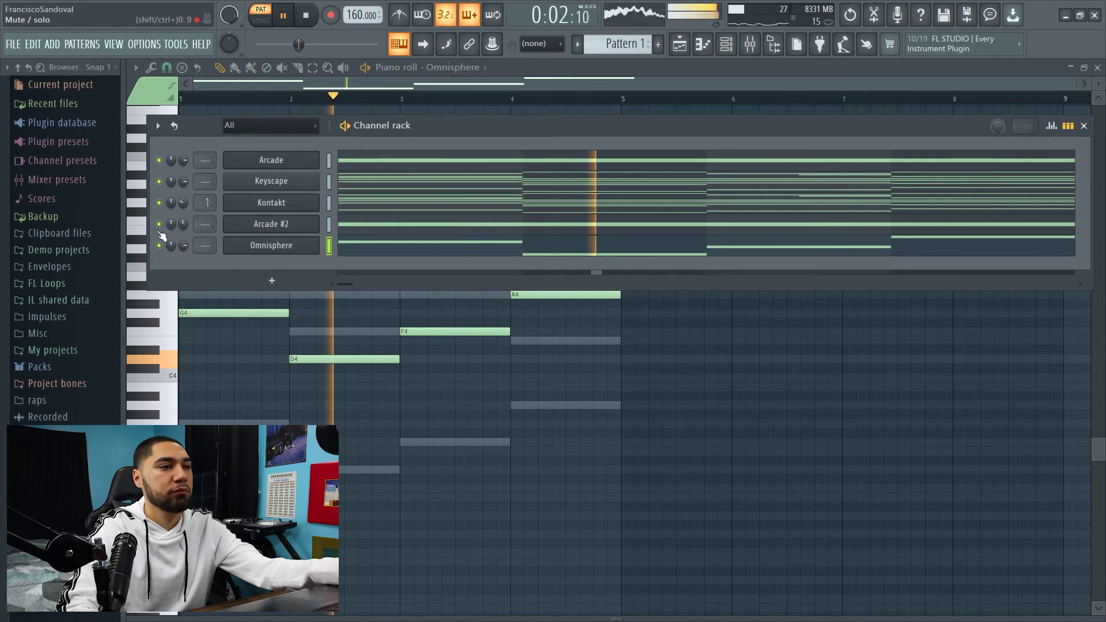
key("space")
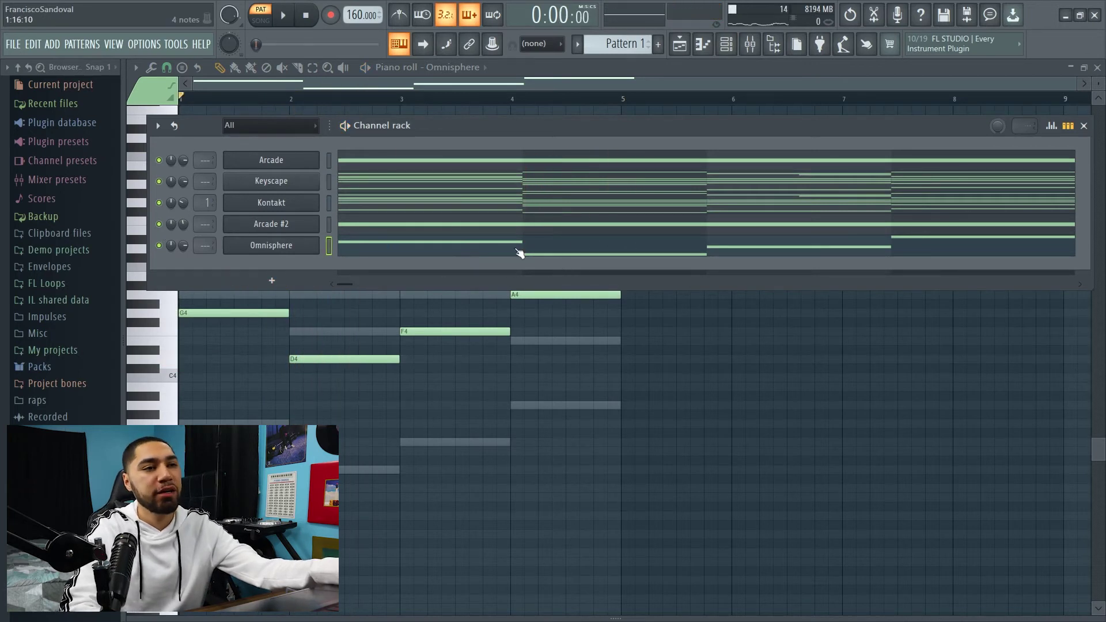
Place C5 clap notes on beat 3 of bars 2, 3 and 4 in Pattern 2
key("F6")
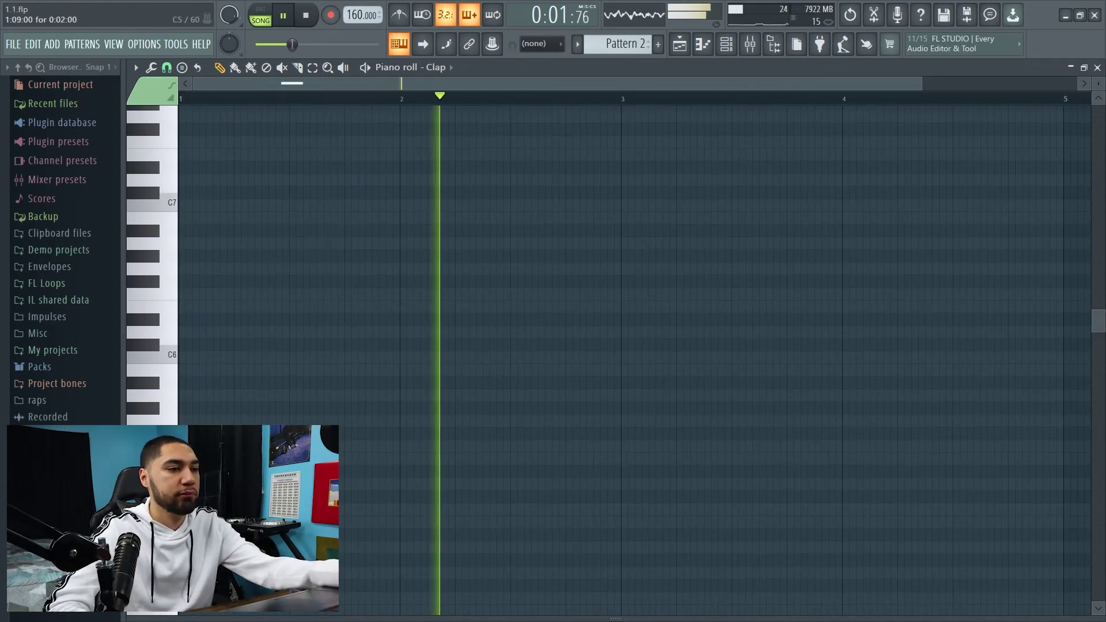
left_click(523, 510)
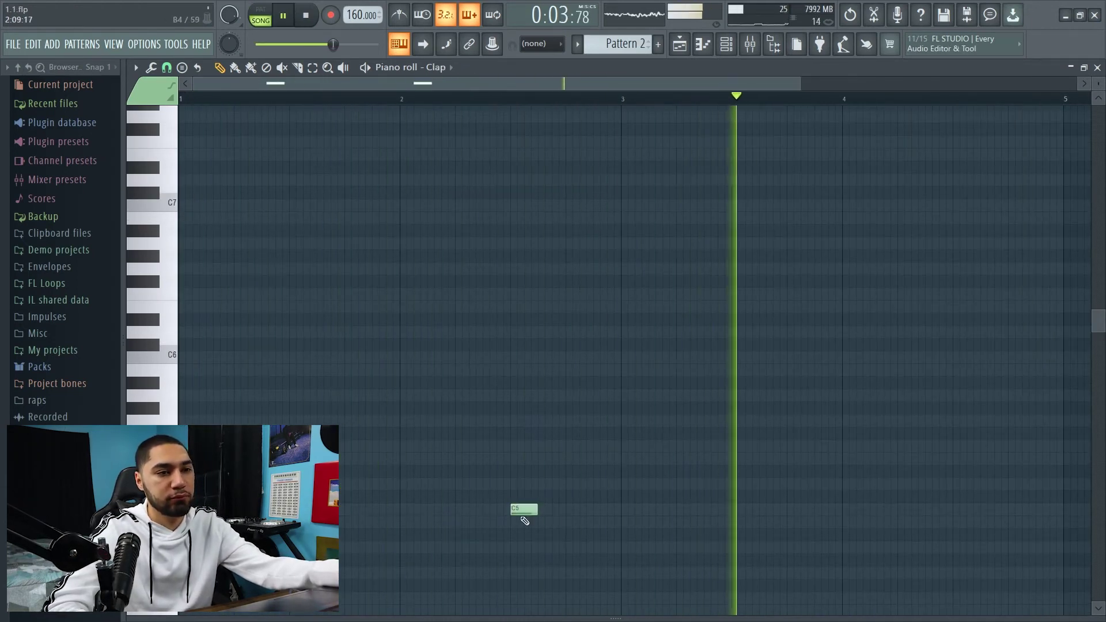
left_click(734, 510)
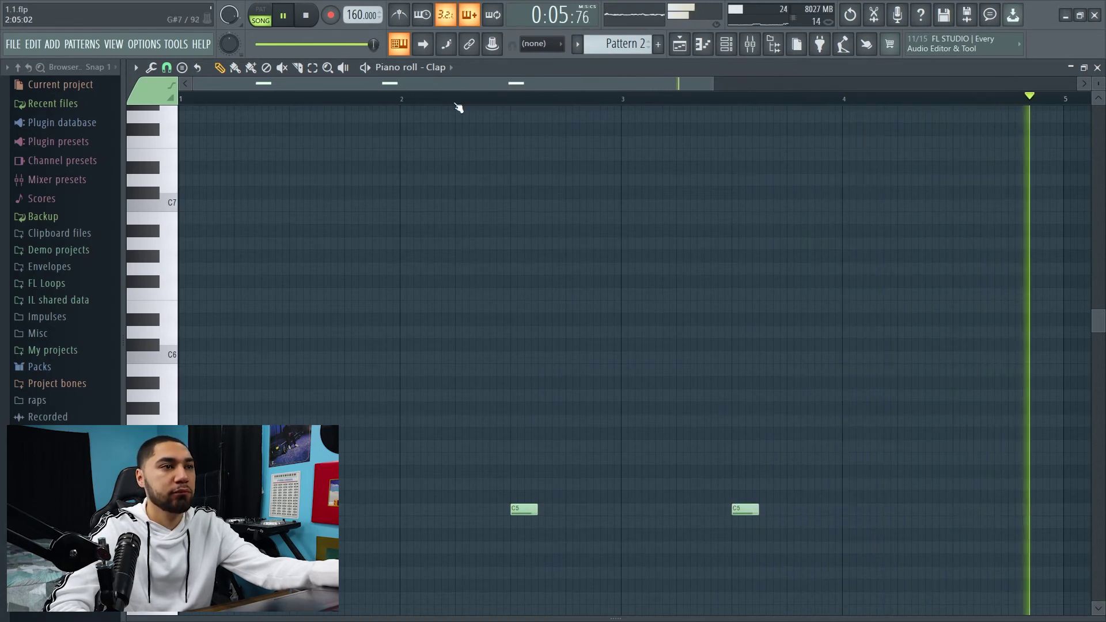
scroll(529, 119, "right", 3)
left_click_drag(777, 502, 797, 517)
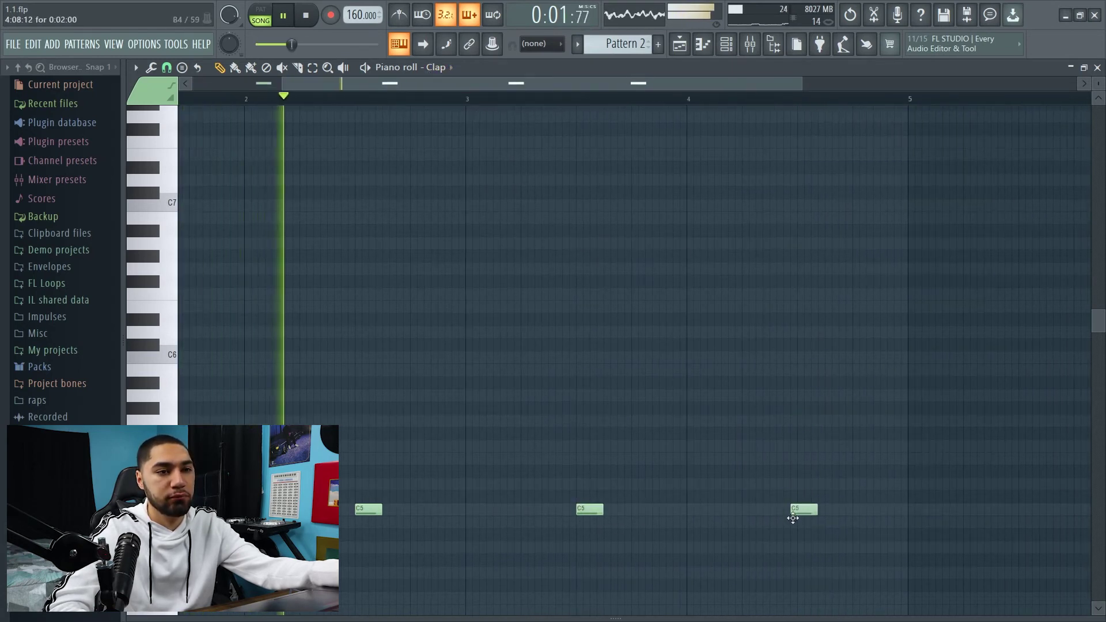
Open the Kick channel's piano roll at bar 1 and set its snap to 1/2 beat
left_click(730, 45)
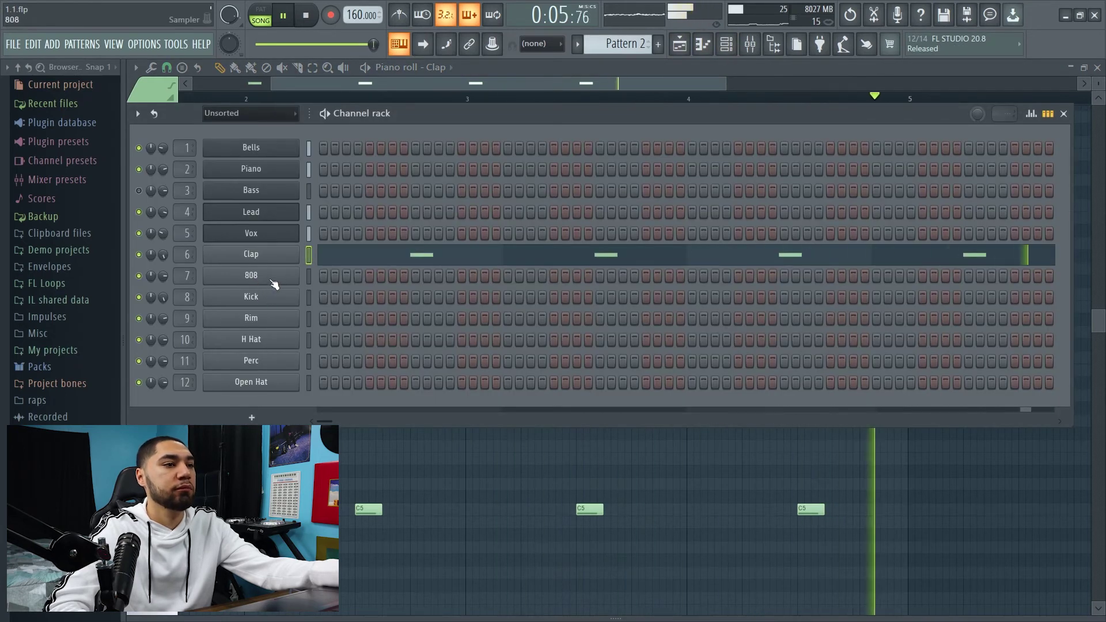
right_click(296, 300)
left_click(337, 298)
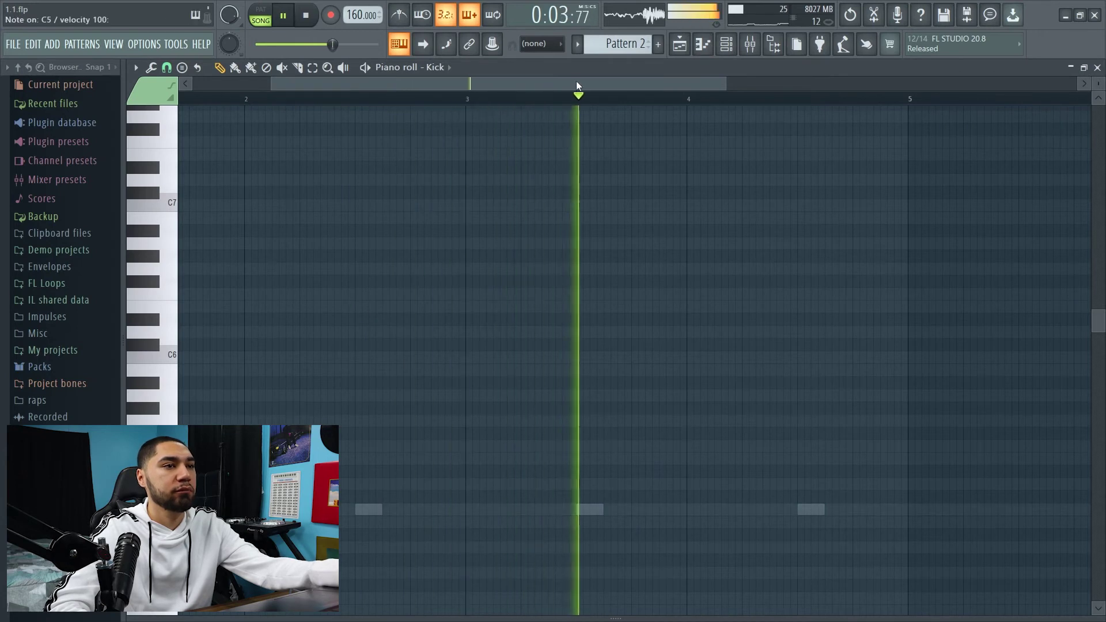
left_click_drag(577, 84, 296, 111)
scroll(371, 277, "down", 6)
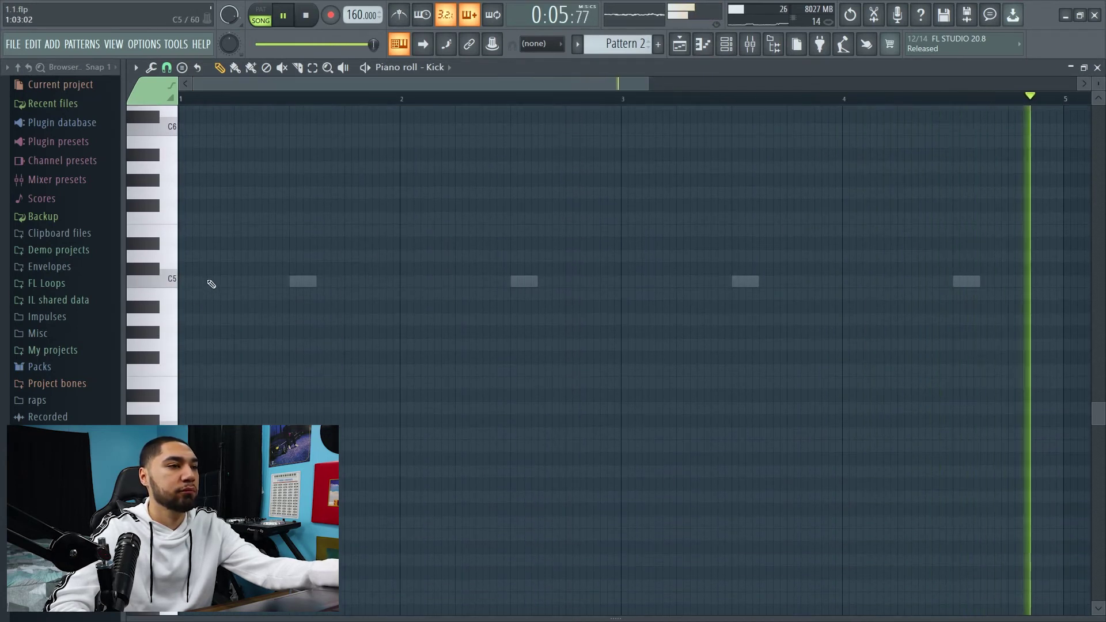
left_click(167, 68)
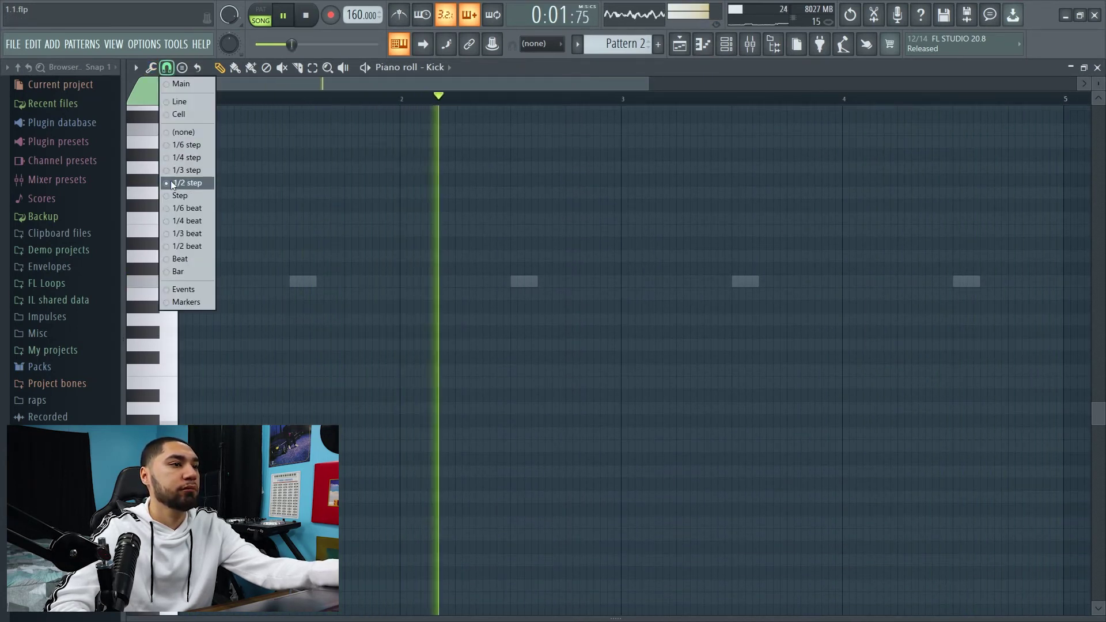
left_click(191, 246)
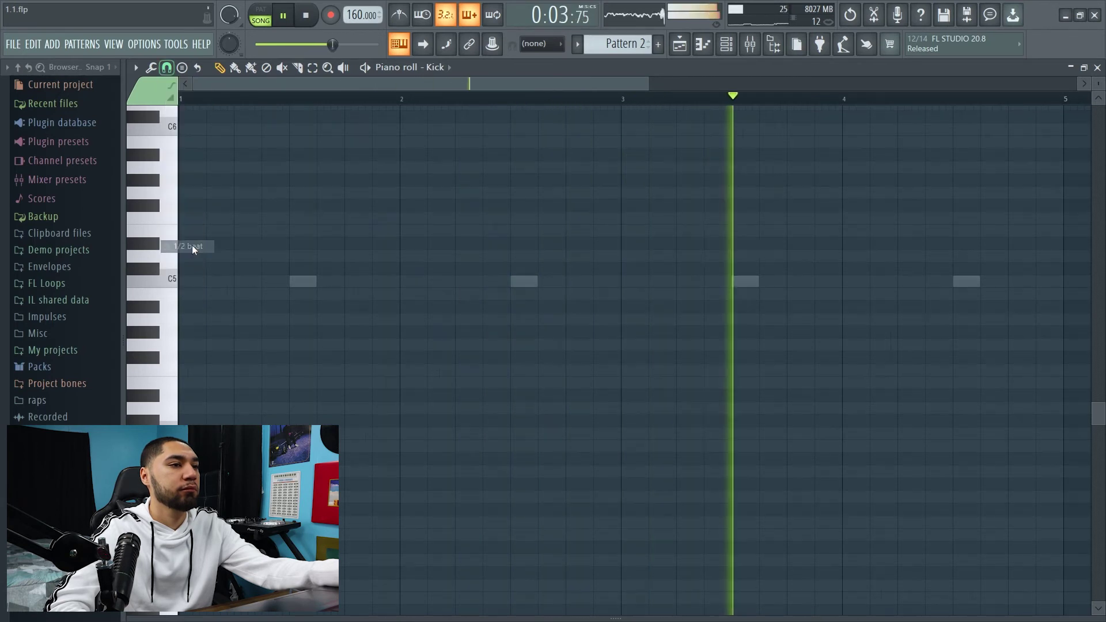
Place C5 kick notes on beats 1 and 2.5 of bar 1 and on beats 2 and 3.5 of bar 2
key("space")
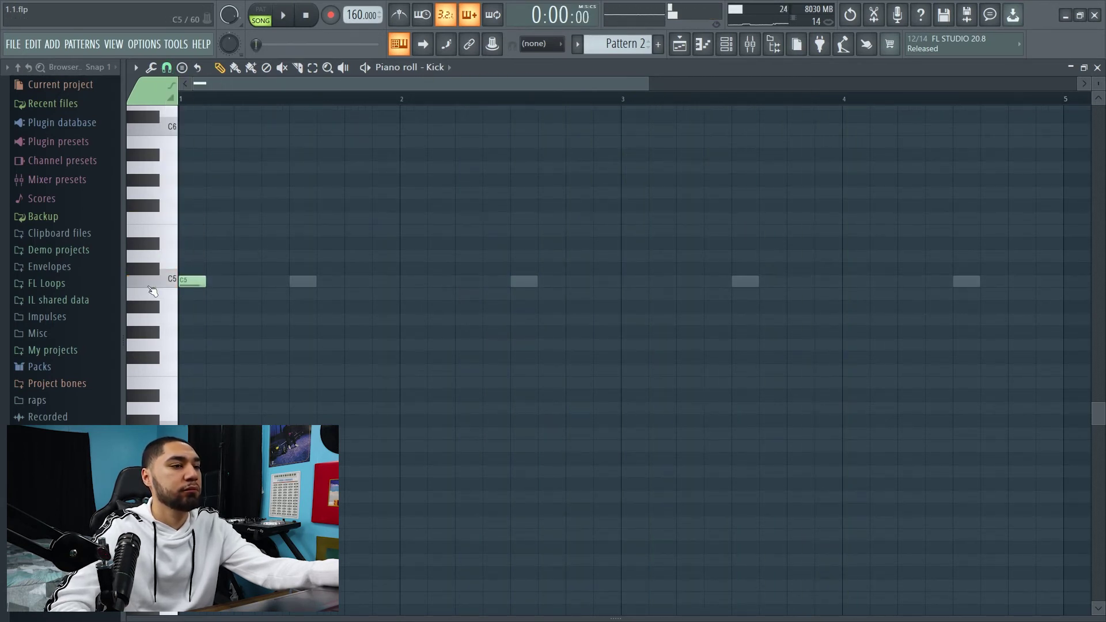
key("space")
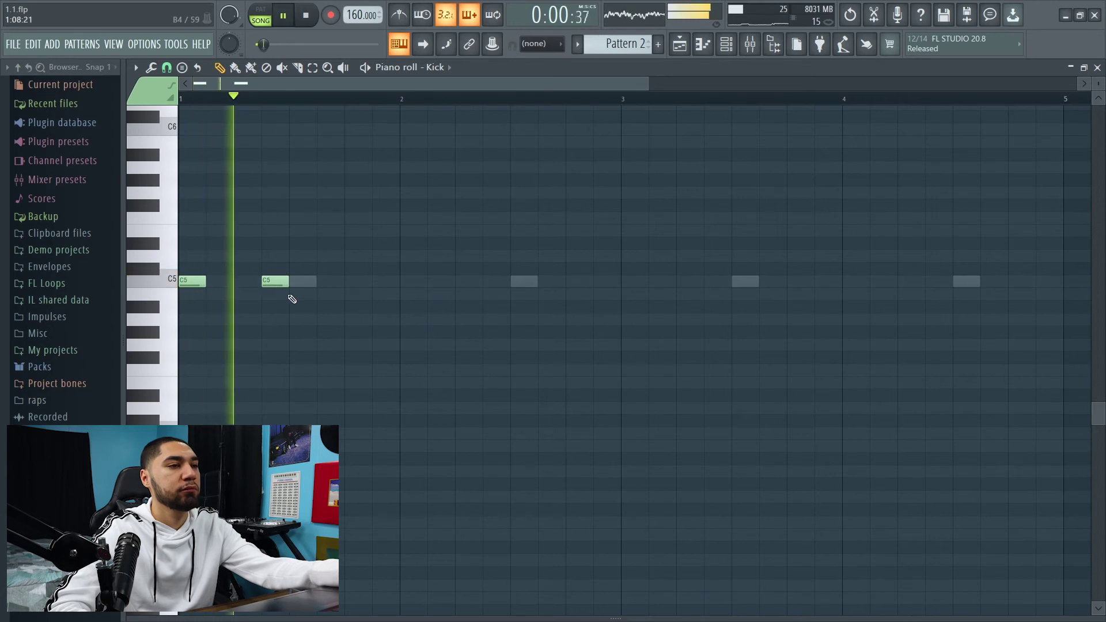
key("space")
key("space")
left_click(463, 282)
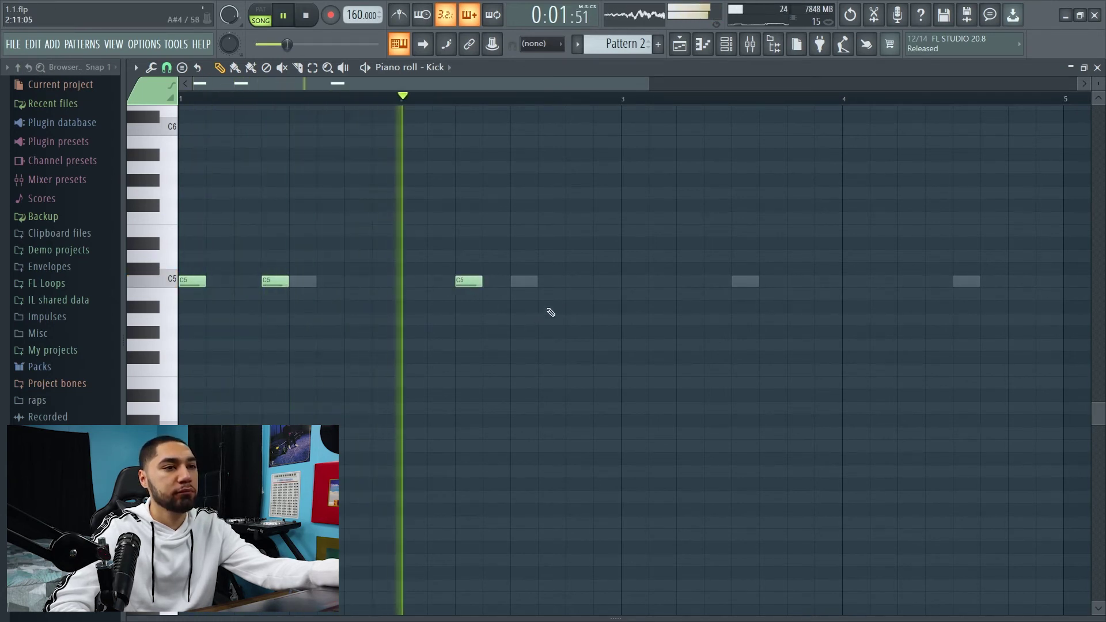
left_click(545, 282)
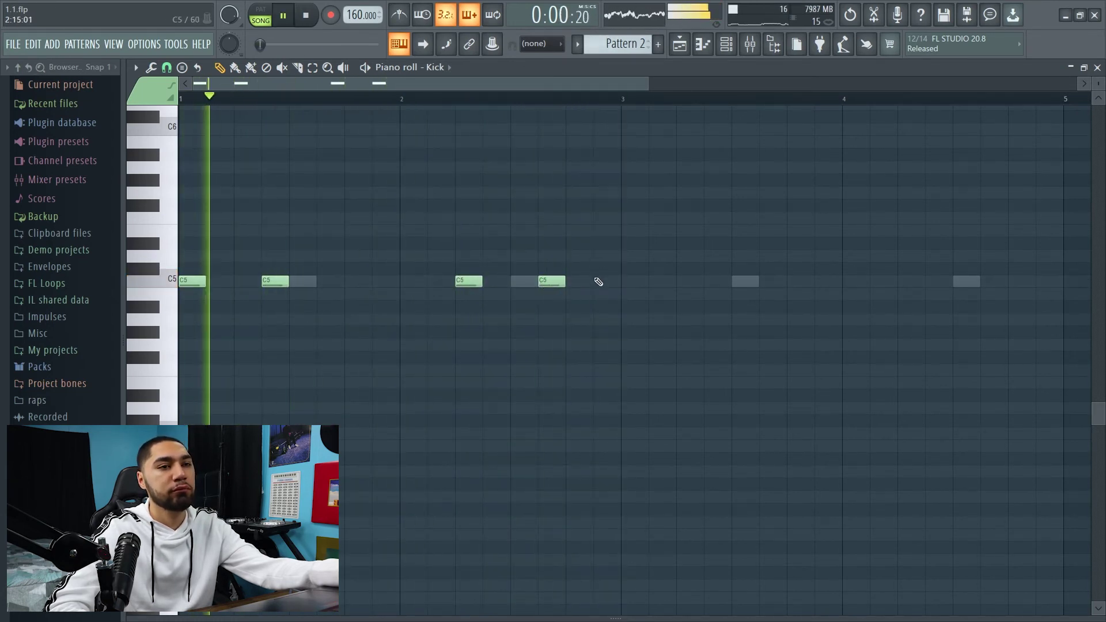
Place C5 kick notes on beats 1 and 4 of bar 3 and on beats 2, 3.5 and 4.5 of bar 4
left_click(629, 282)
left_click(793, 282)
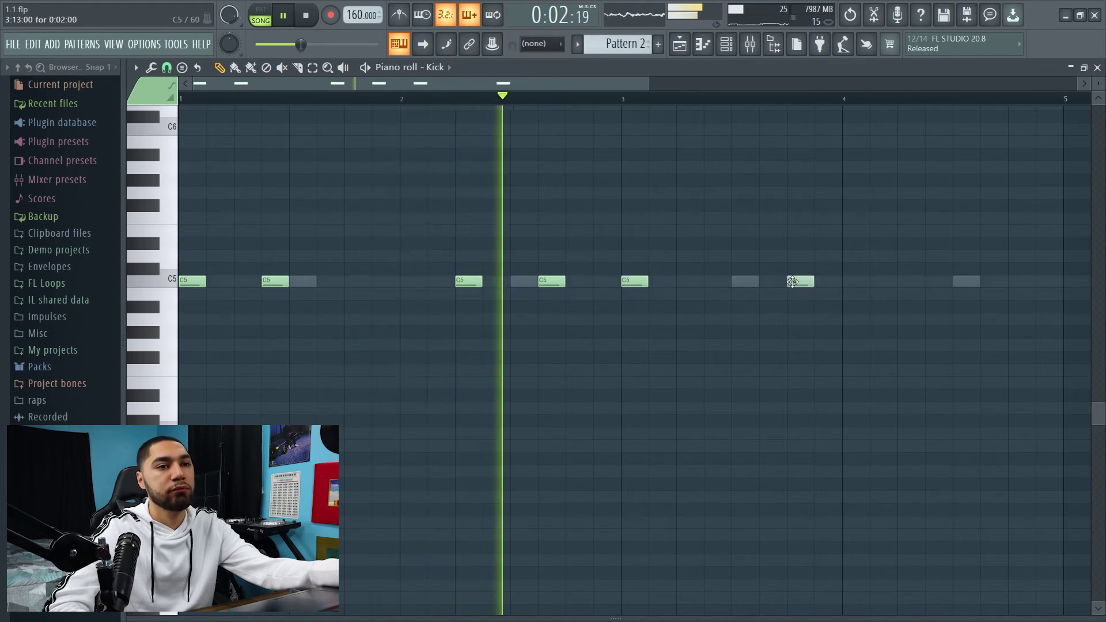
scroll(663, 103, "right", 3)
scroll(702, 107, "right", 2)
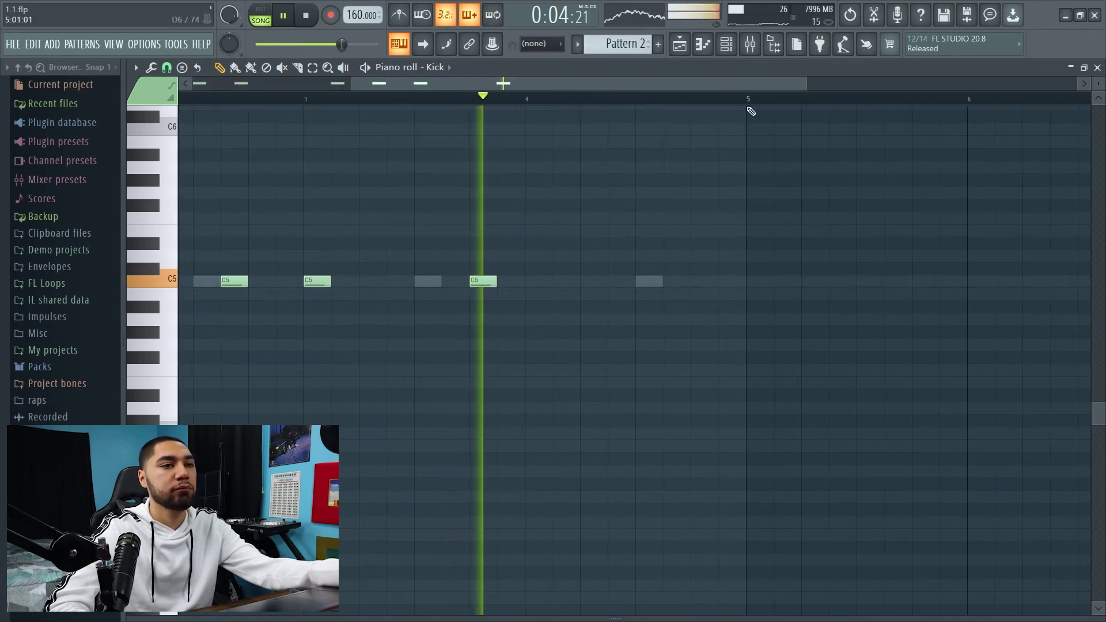
key("space")
left_click(591, 282)
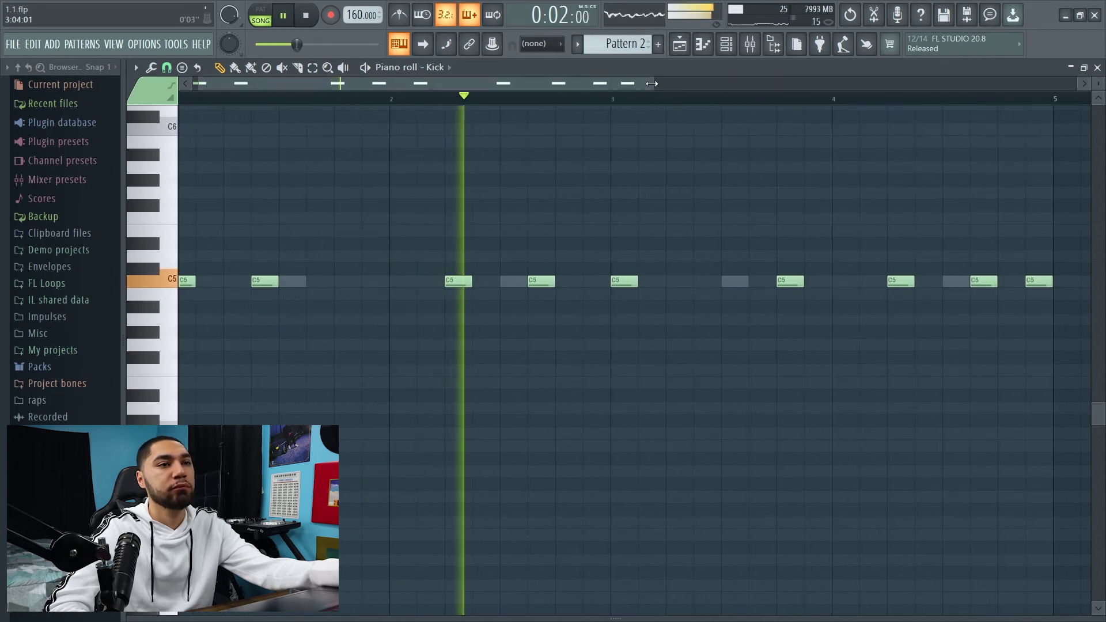
left_click_drag(657, 83, 851, 102)
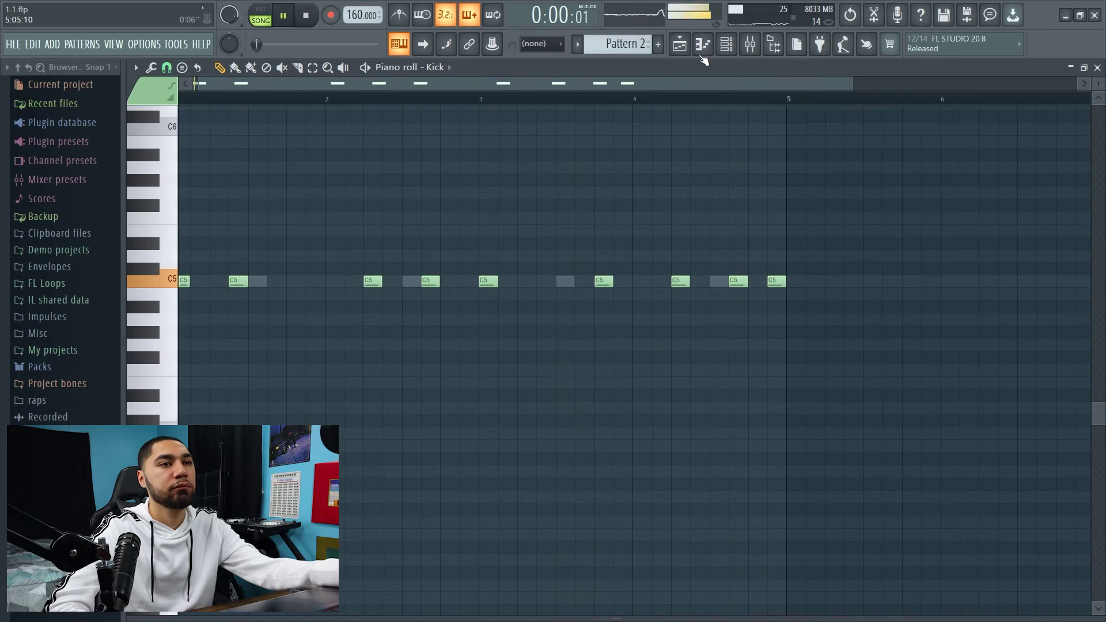
Fill the H Hat channel with a hit every 2 steps
left_click(728, 48)
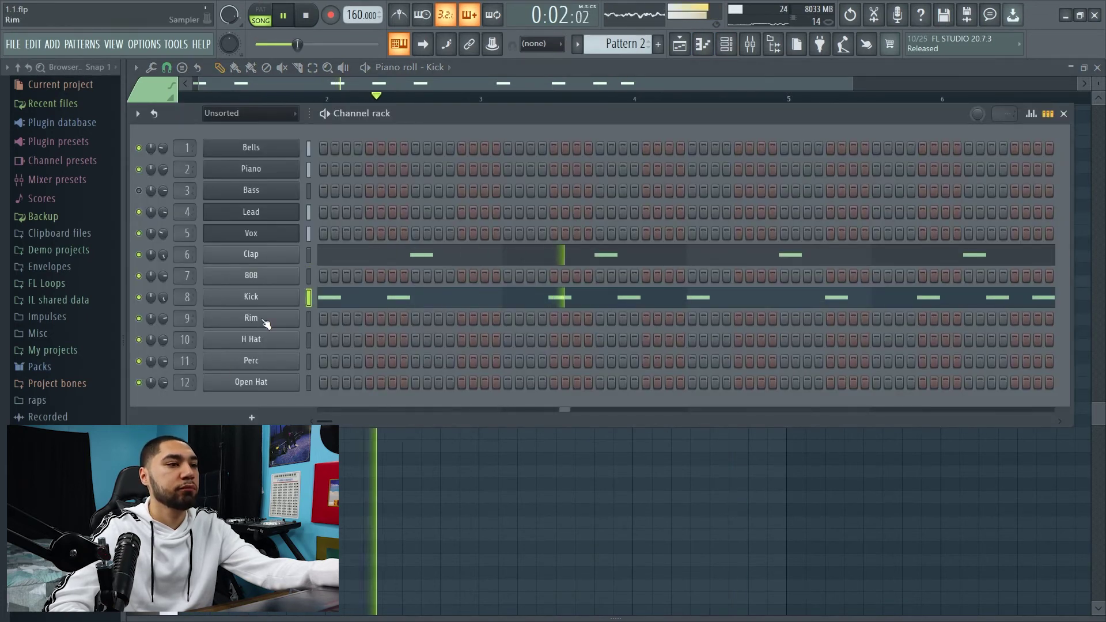
right_click(281, 343)
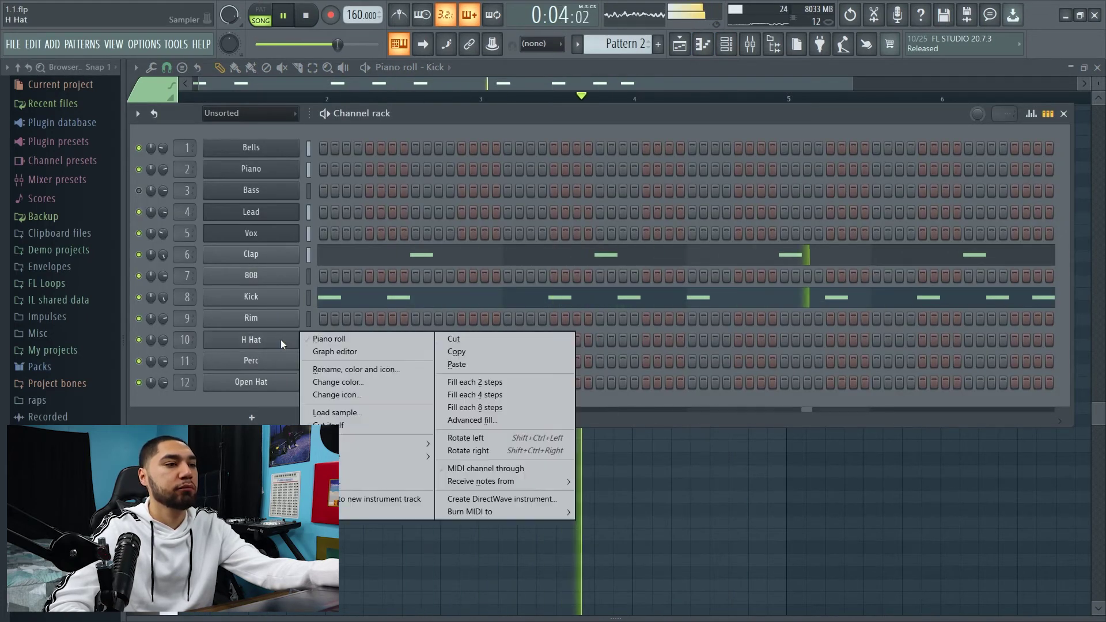
left_click(500, 382)
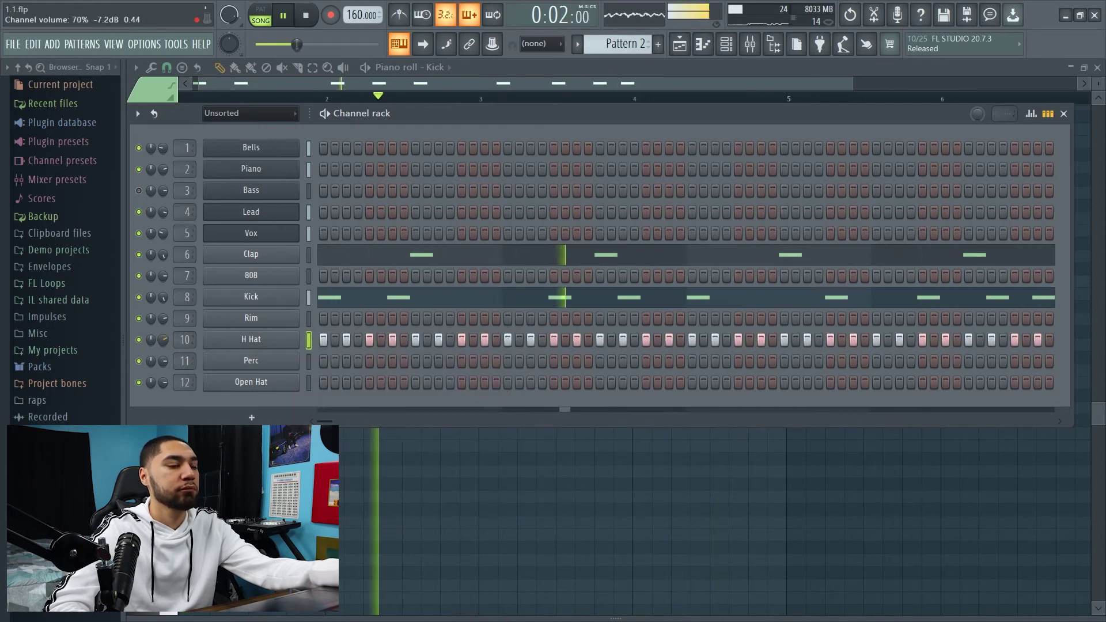
Place a C5 note on beat 2 of bar 2 in the Perc channel's piano roll
right_click(280, 361)
left_click(333, 360)
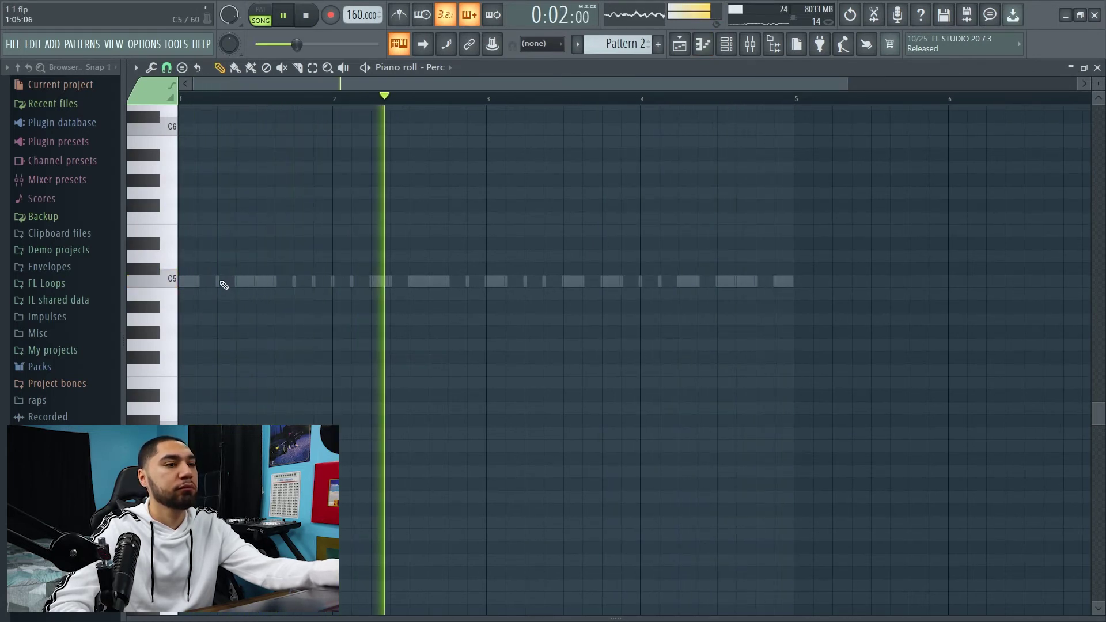
left_click(379, 282)
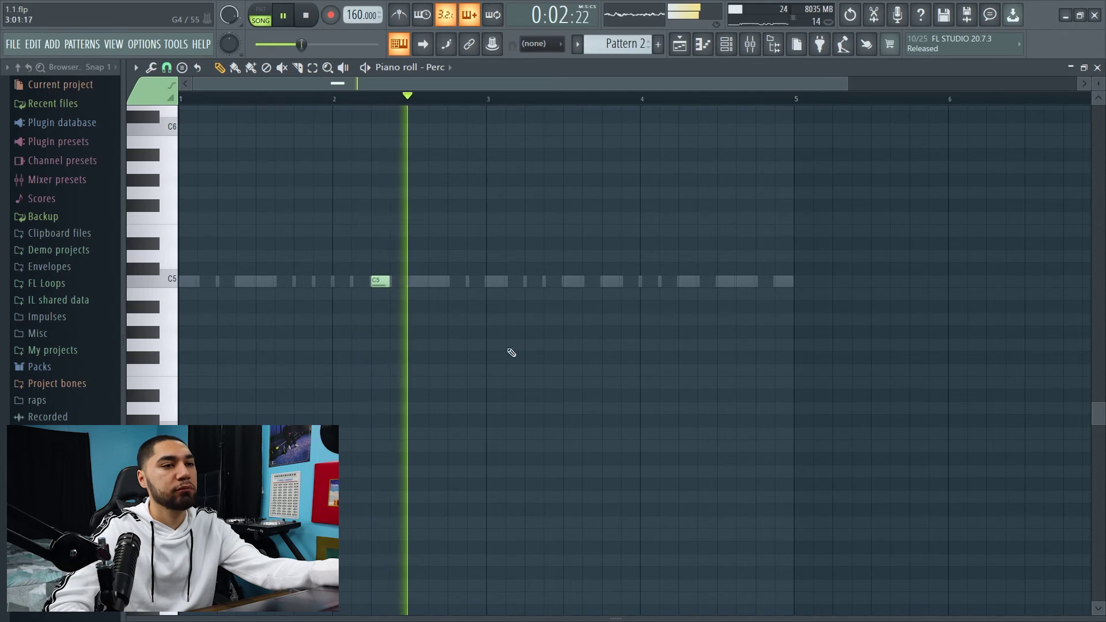
Place C5 notes on the first beat of all four bars in the Open Hat channel's piano roll
left_click(727, 45)
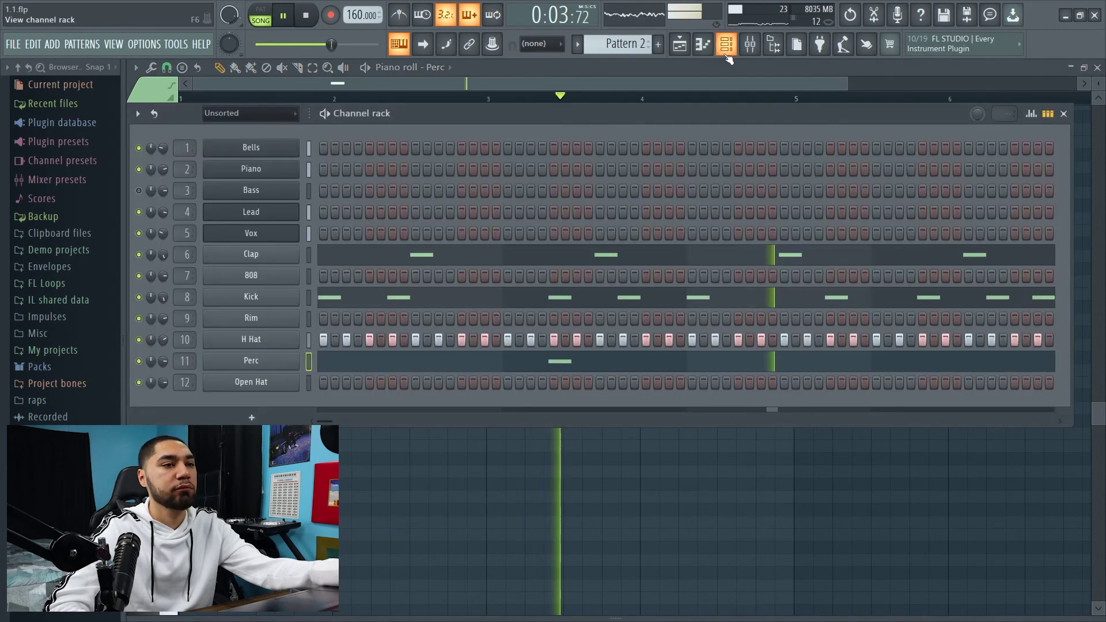
left_click(271, 385)
left_click(551, 137)
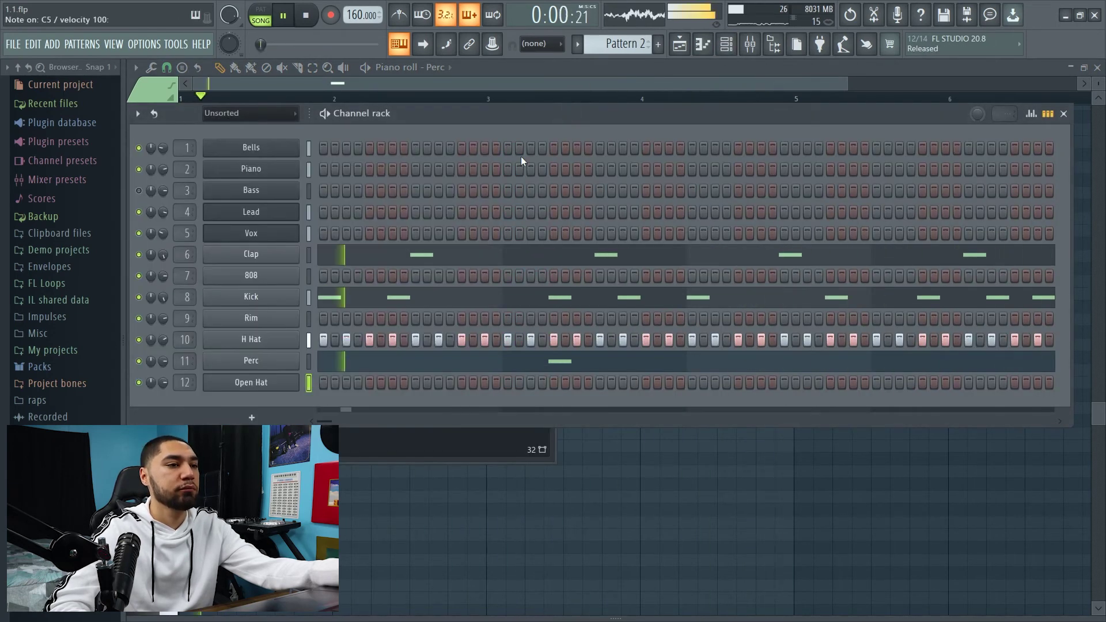
right_click(280, 387)
left_click(316, 380)
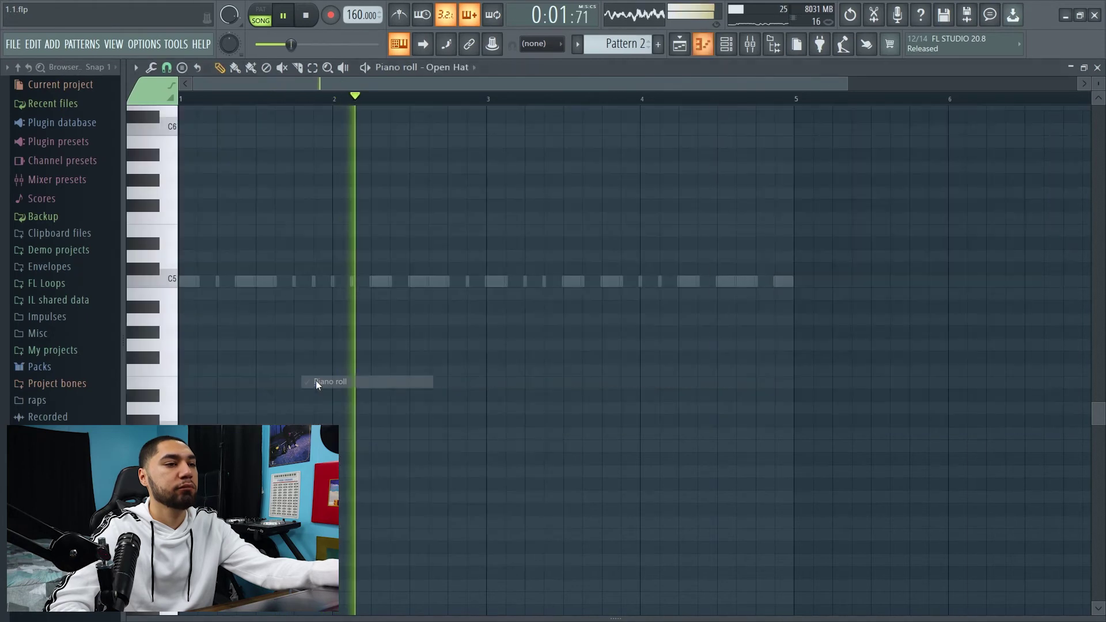
key("space")
left_click(196, 294)
left_click_drag(180, 295, 168, 280)
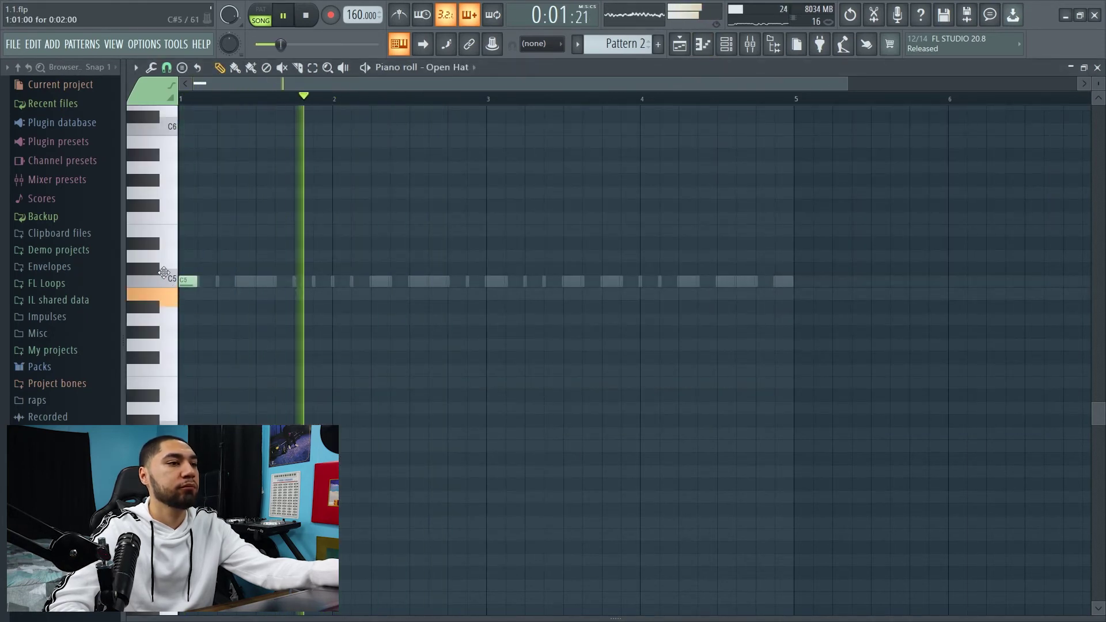
left_click(341, 282)
left_click(495, 281)
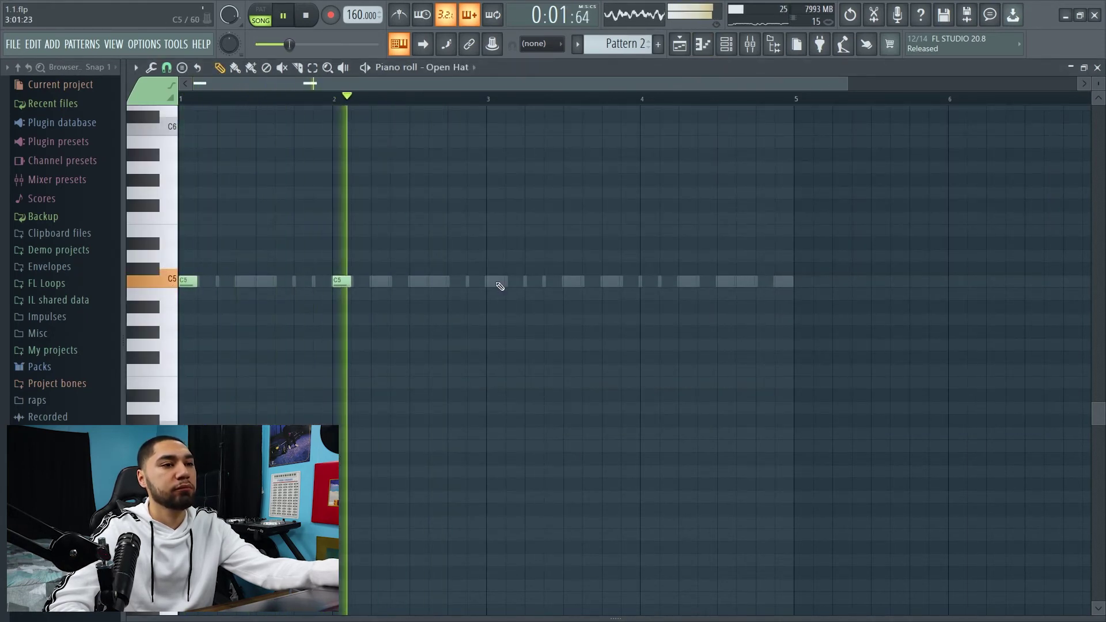
left_click(648, 281)
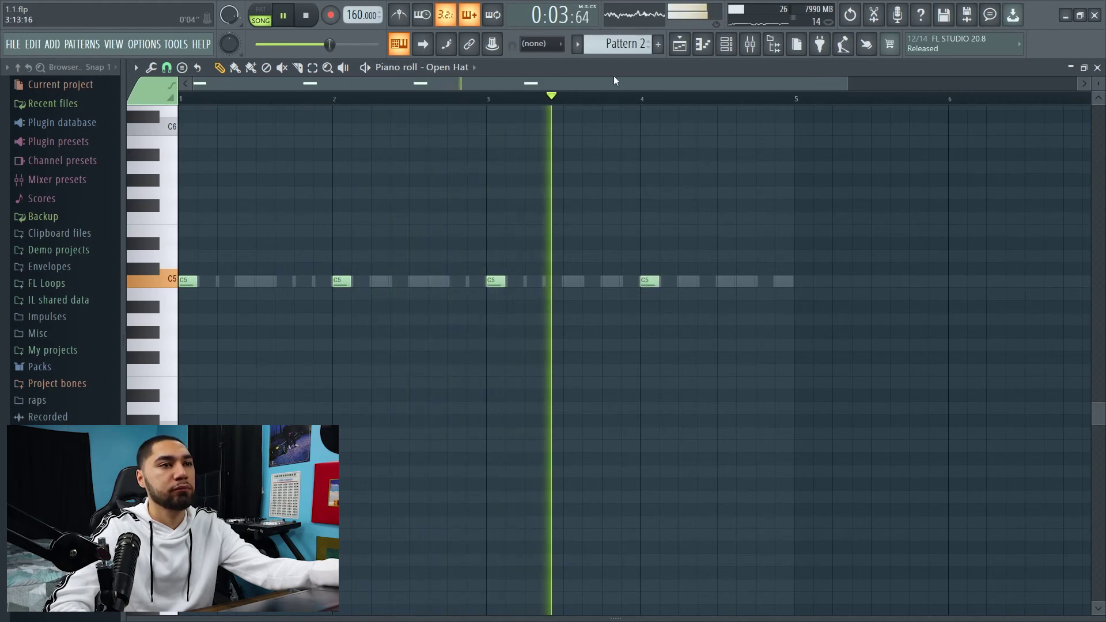
Add an open hat note on beat 3 of bar 1 and try another on beat 3 of bar 2
left_click(264, 281)
left_click(419, 281)
key("space")
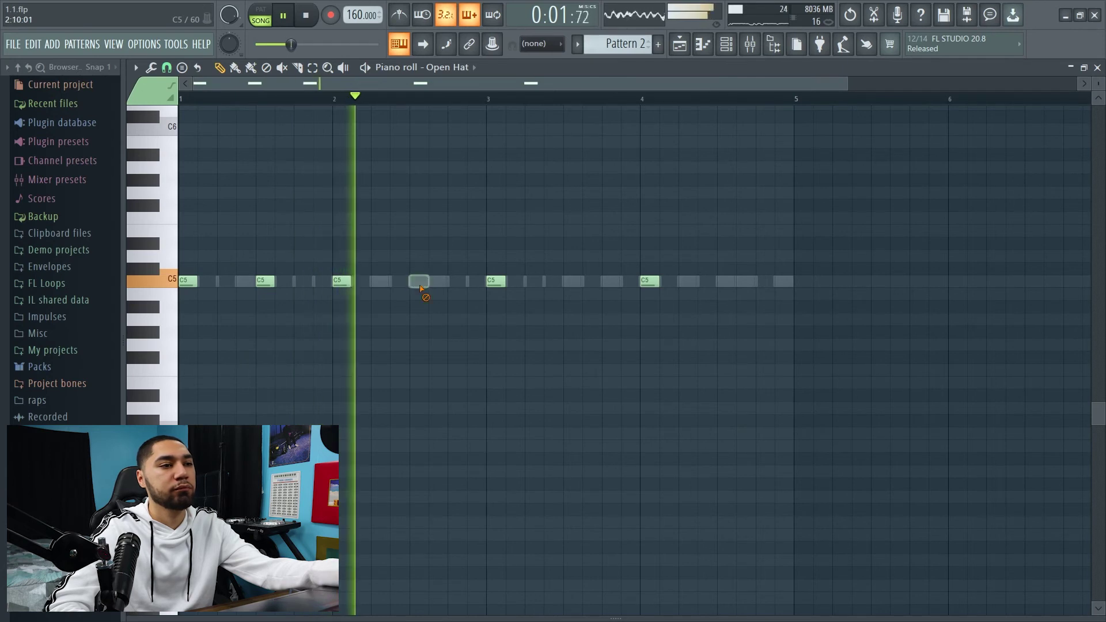
Switch to the Rim channel's piano roll and place a C5 note on beat 4.5 of bar 1
key("Down")
left_click(321, 282)
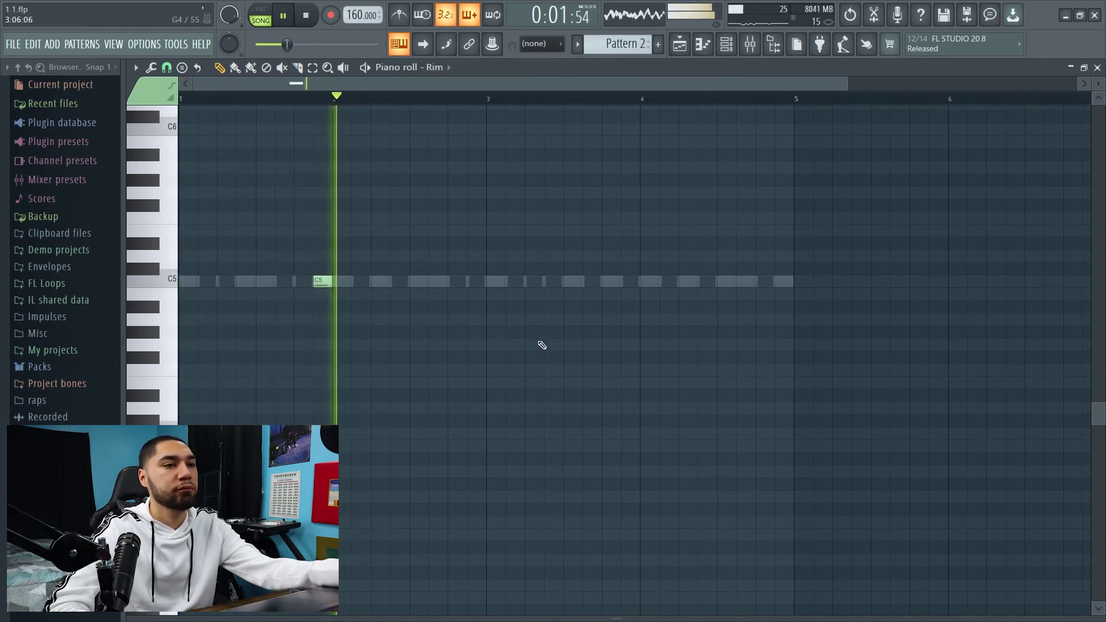
Add C5 notes on beat 4.5 of bar 3 and beat 1.5 of bar 4 in the Rim channel's piano roll
left_click(630, 282)
left_click(669, 281)
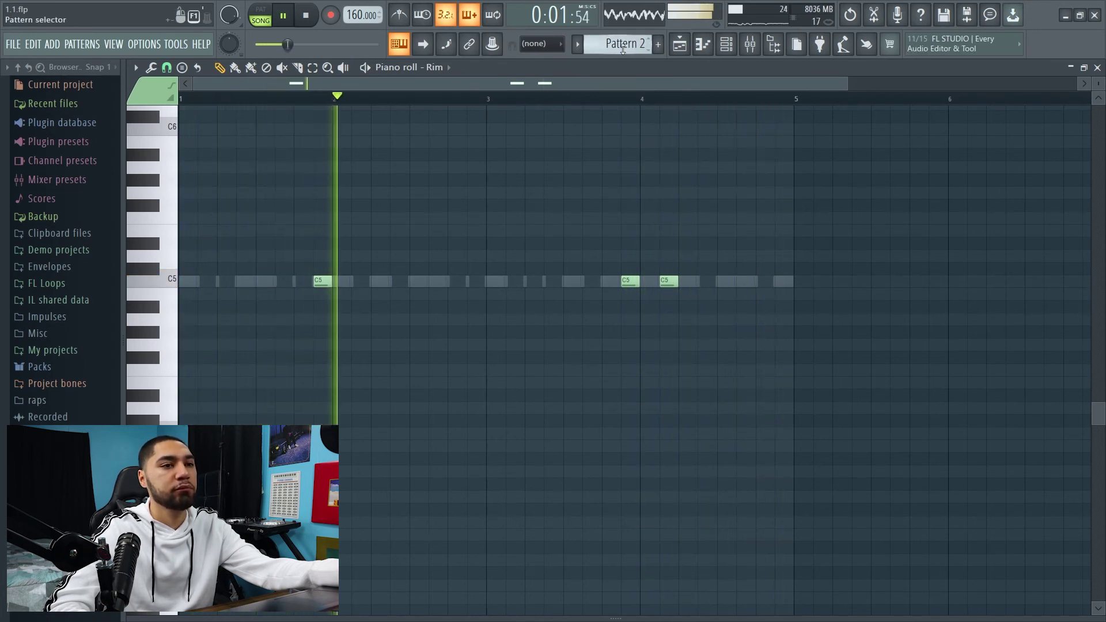
In the 808 channel's piano roll, place 1.5-beat notes in bar 1: C5 on beat 1 and E5 on beat 4
double_click(324, 282)
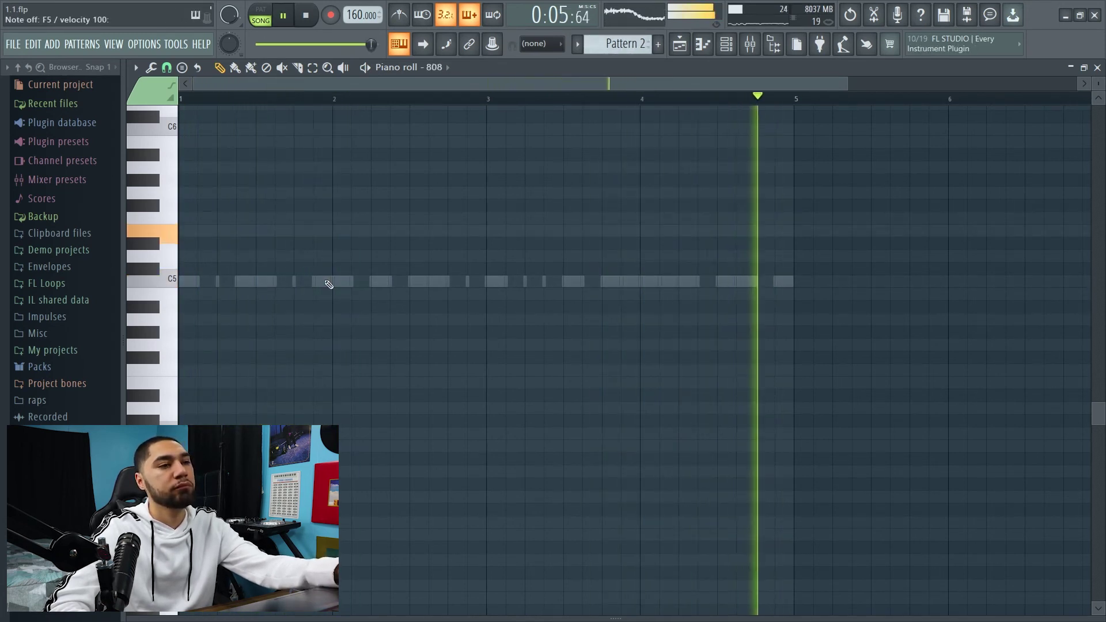
key("space")
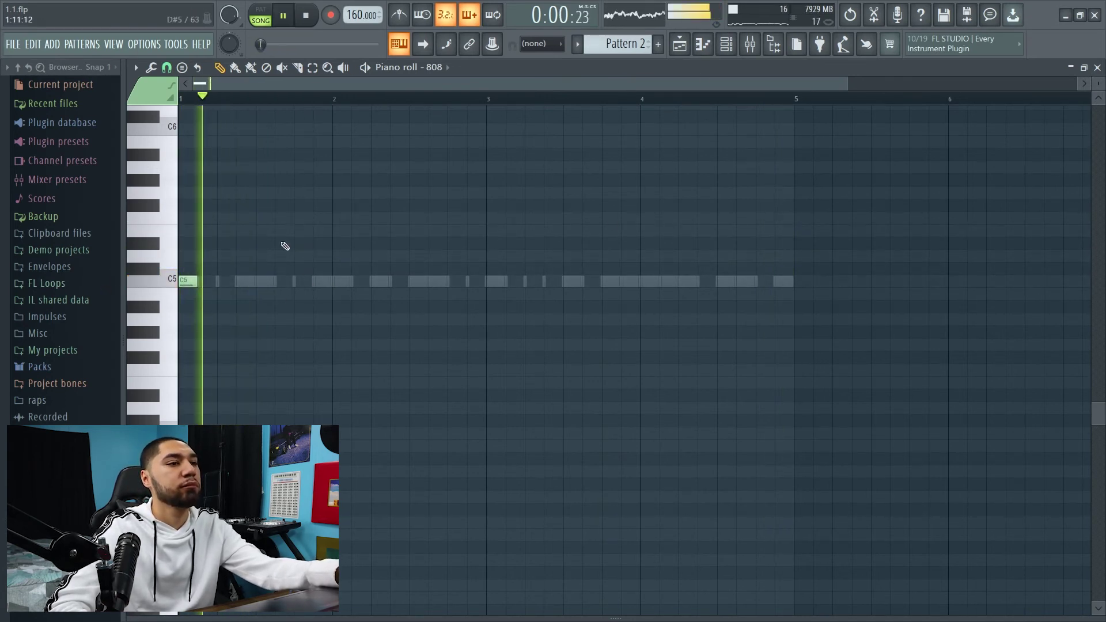
left_click(298, 231)
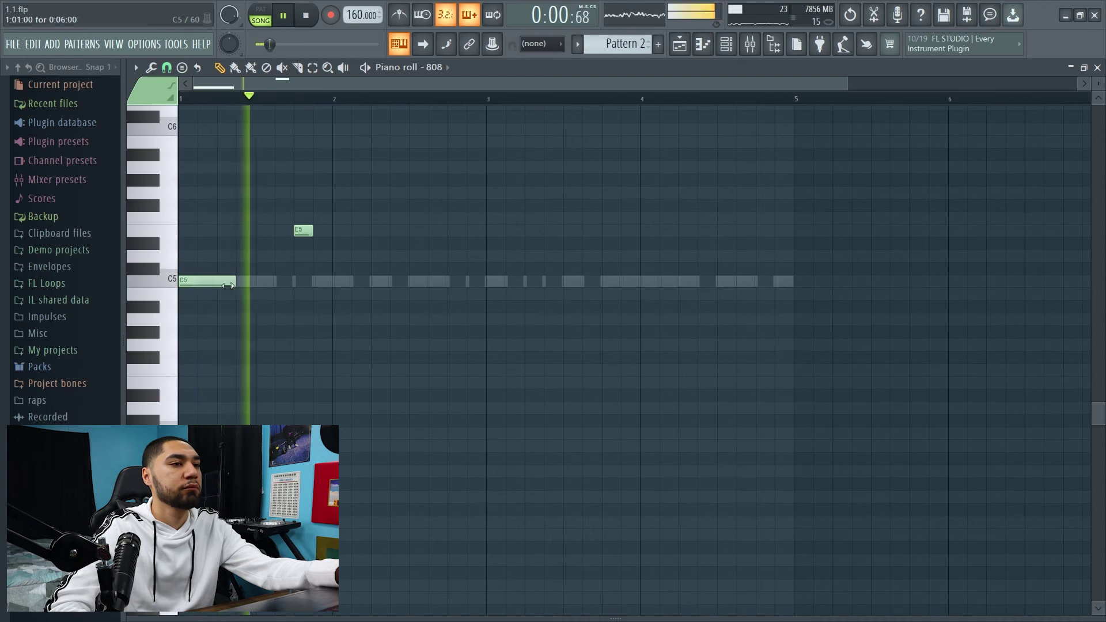
key("space")
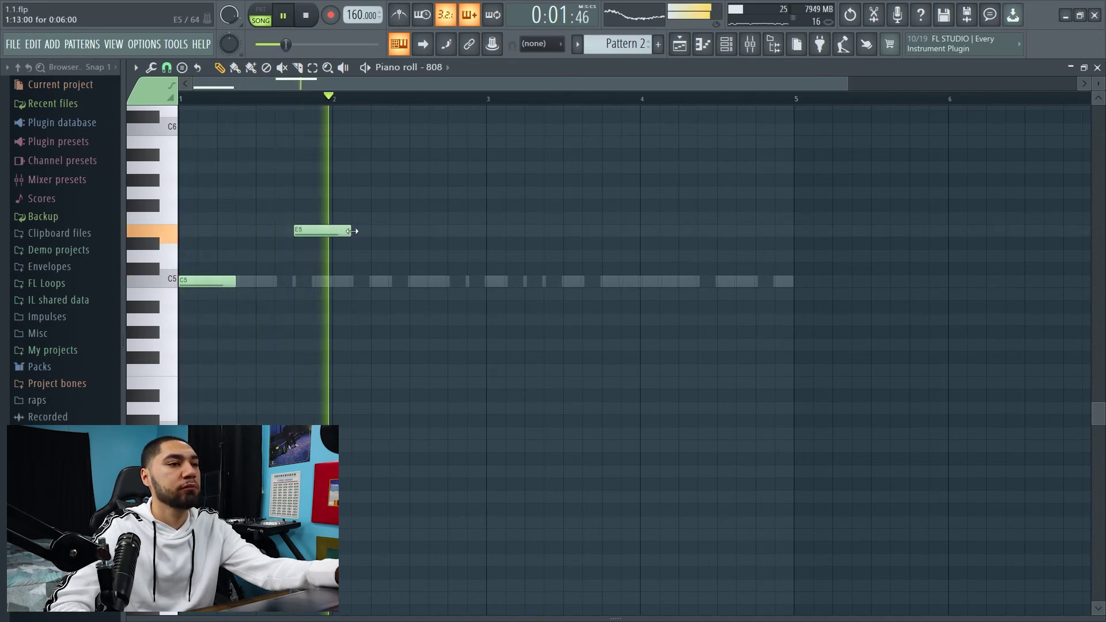
Continue the 808 line with E5 on beats 2 and 3.5 and C5 on beat 4 of bar 2, plus a one-beat F5 starting bar 3
key("space")
left_click_drag(477, 231, 447, 232)
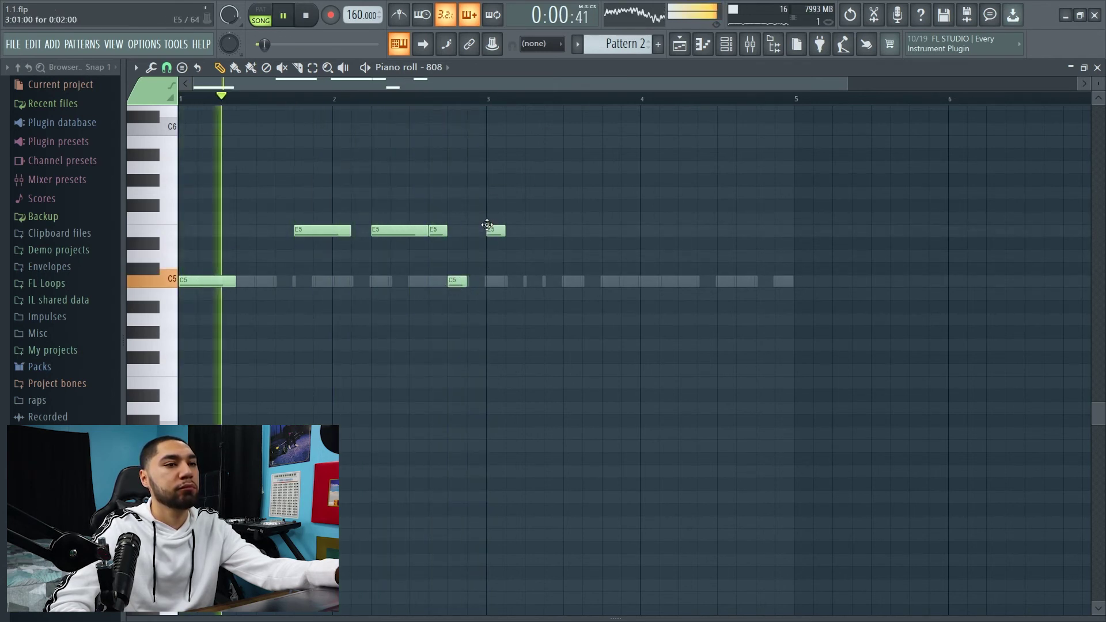
left_click_drag(466, 281, 486, 281)
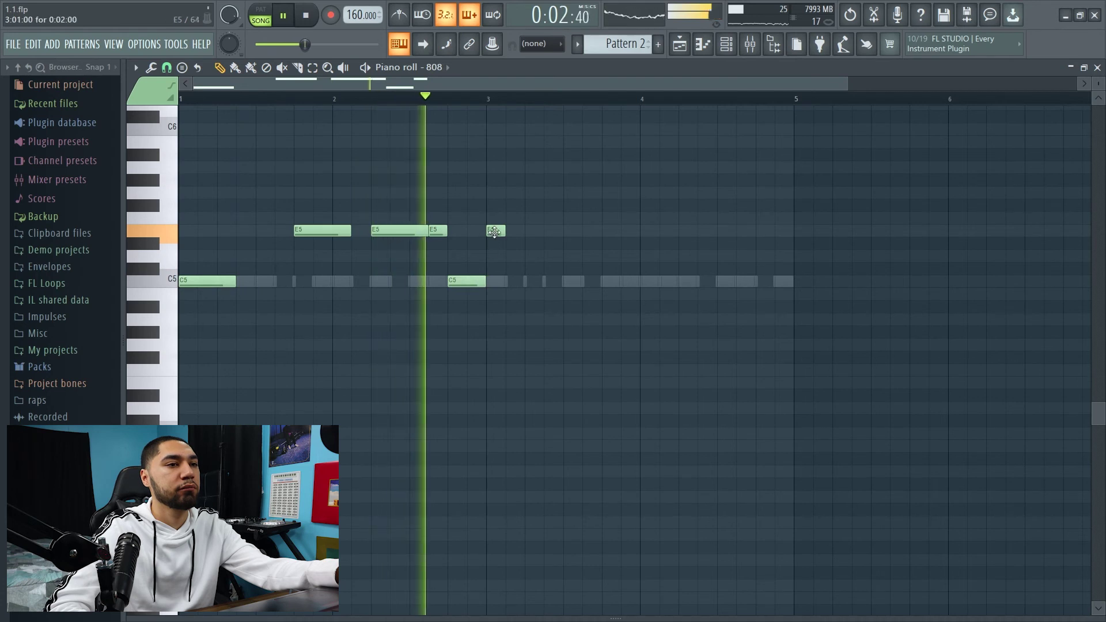
left_click_drag(494, 231, 506, 215)
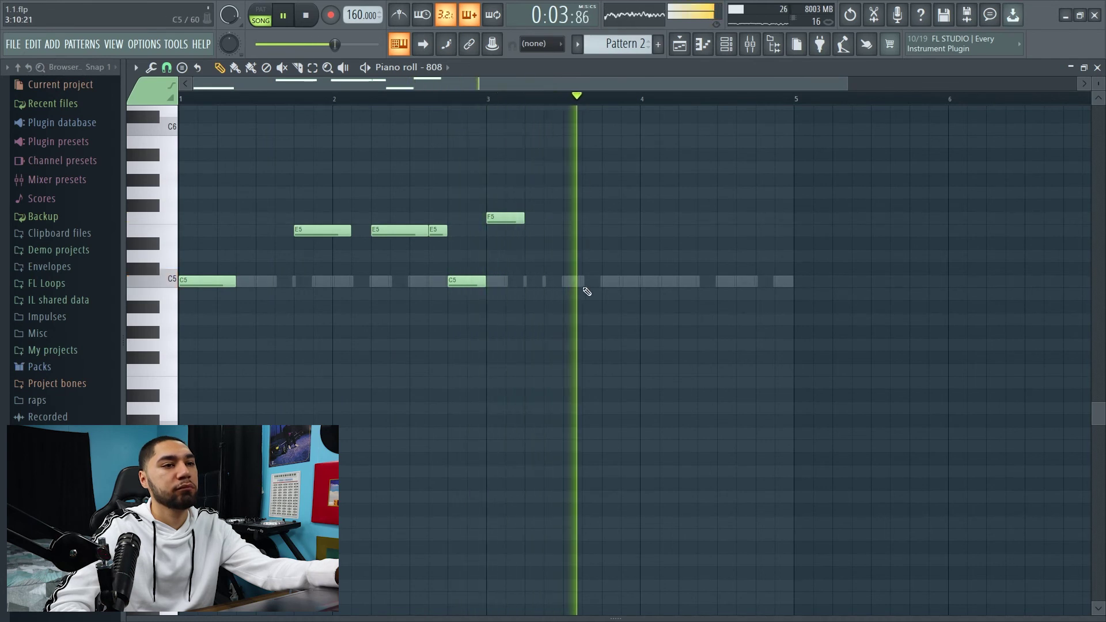
Finish the 808 line with C5 on beat 4 of bar 3 and E5 notes on beats 2, 3.5 and 4 of bar 4
left_click(605, 283)
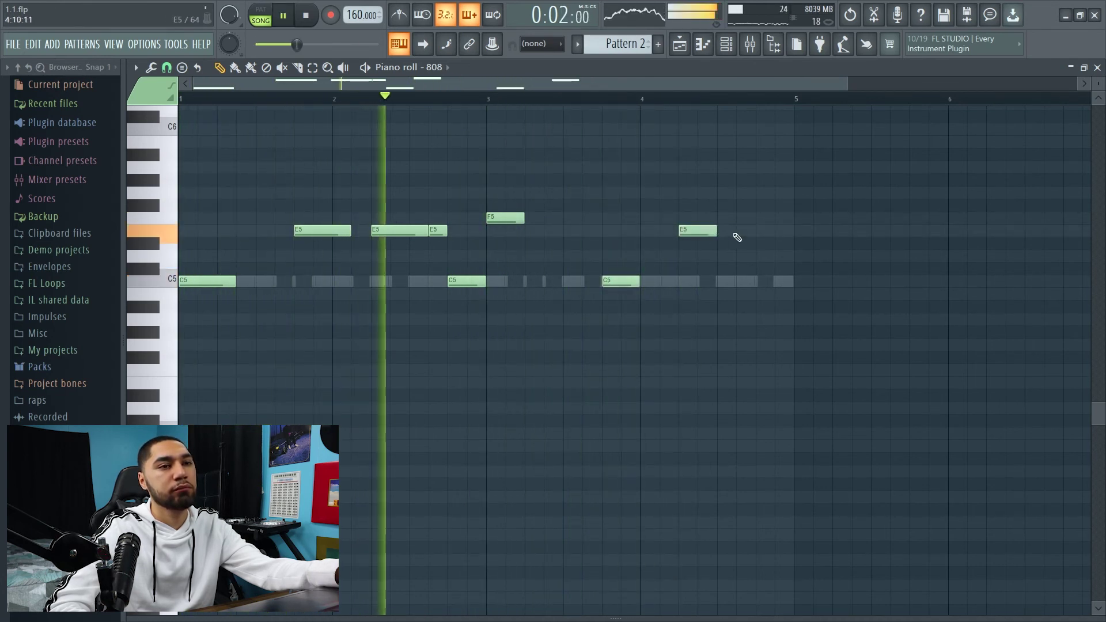
left_click(741, 232)
left_click(759, 231)
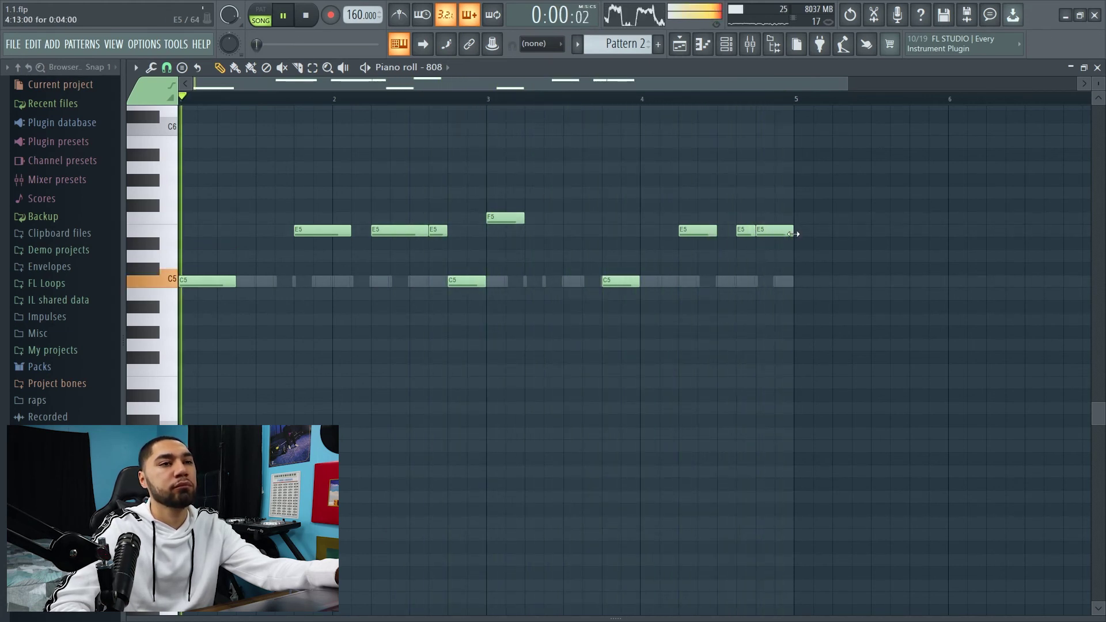
Duplicate the Piano, Bells, Lead, Vox and Pattern 6 clips from bars 5–8 to bars 9–12 in the playlist
left_click(728, 50)
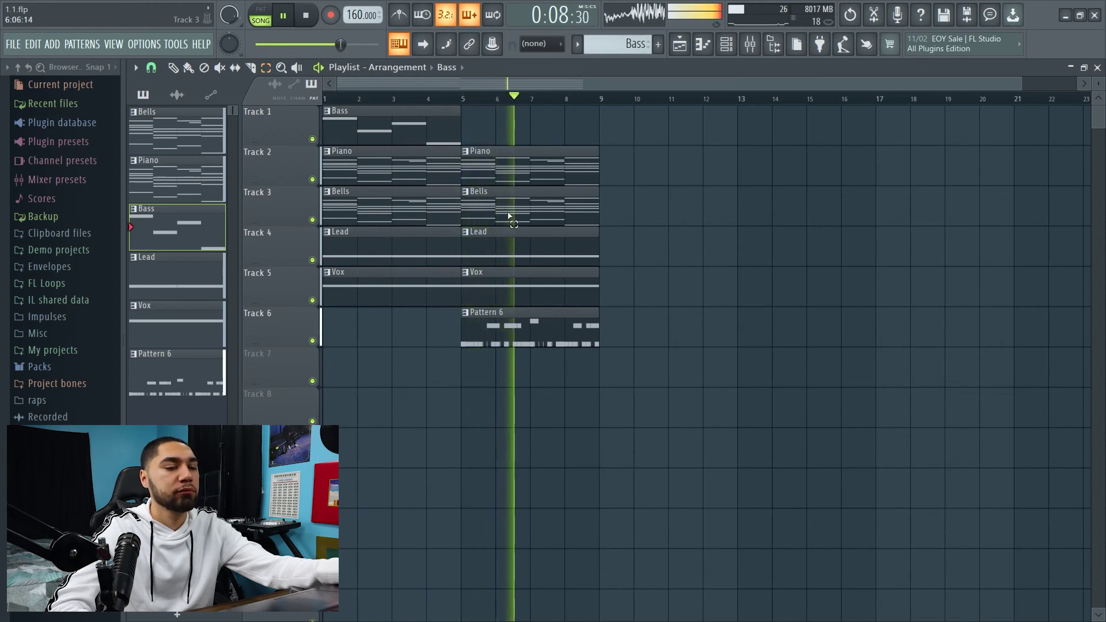
left_click_drag(568, 107, 531, 336)
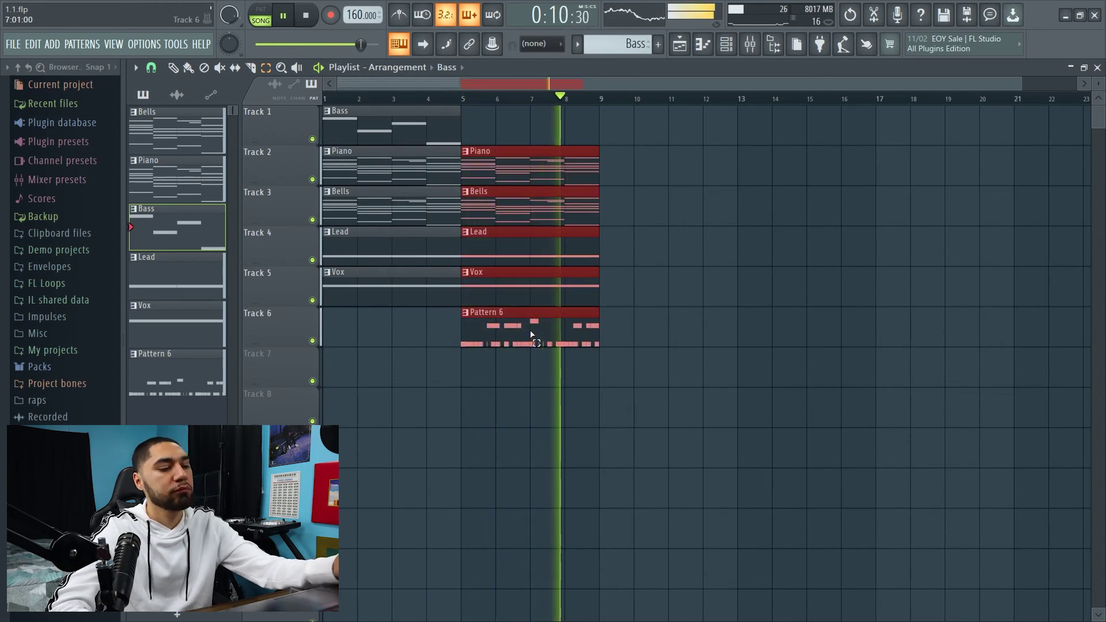
key("ctrl+b")
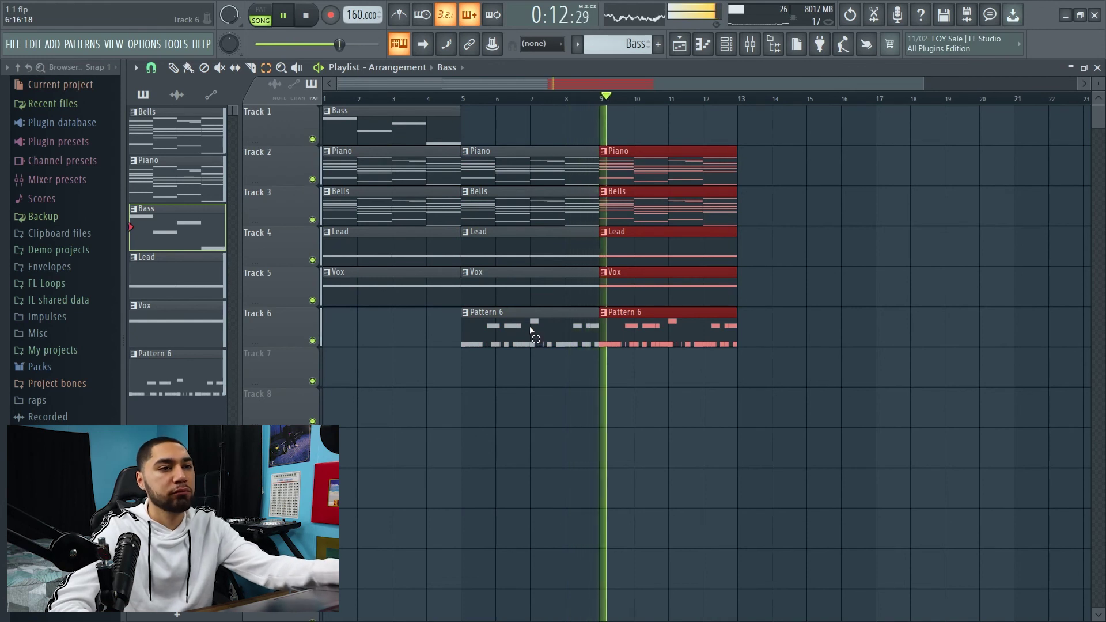